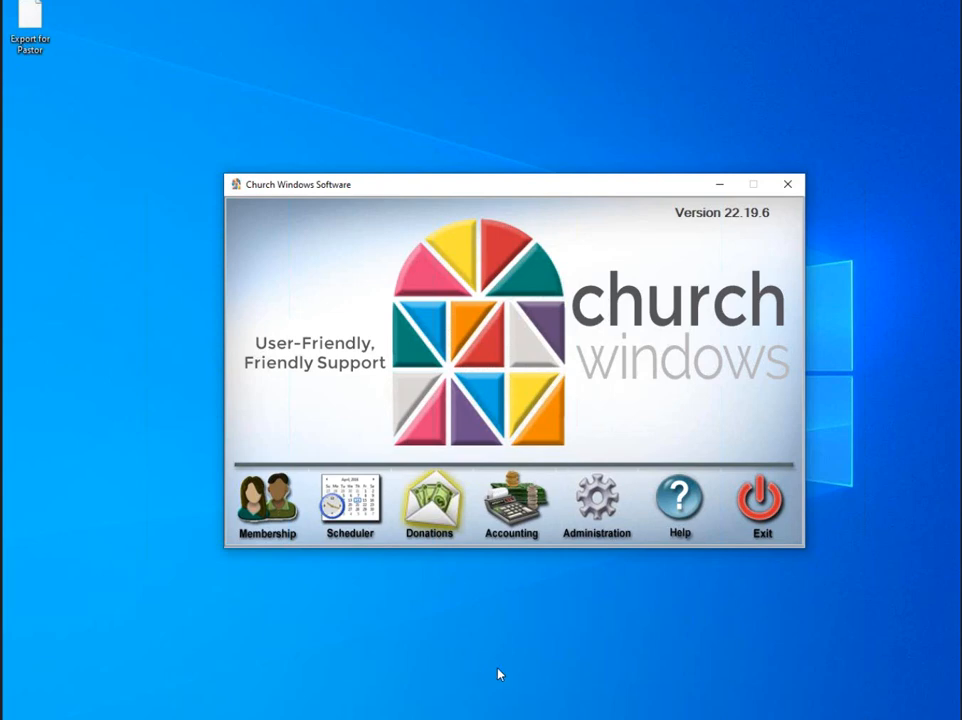
Switch to the browser on churchwindows.com and open the Training Workbooks page among the supporting training resources.
left_click(562, 717)
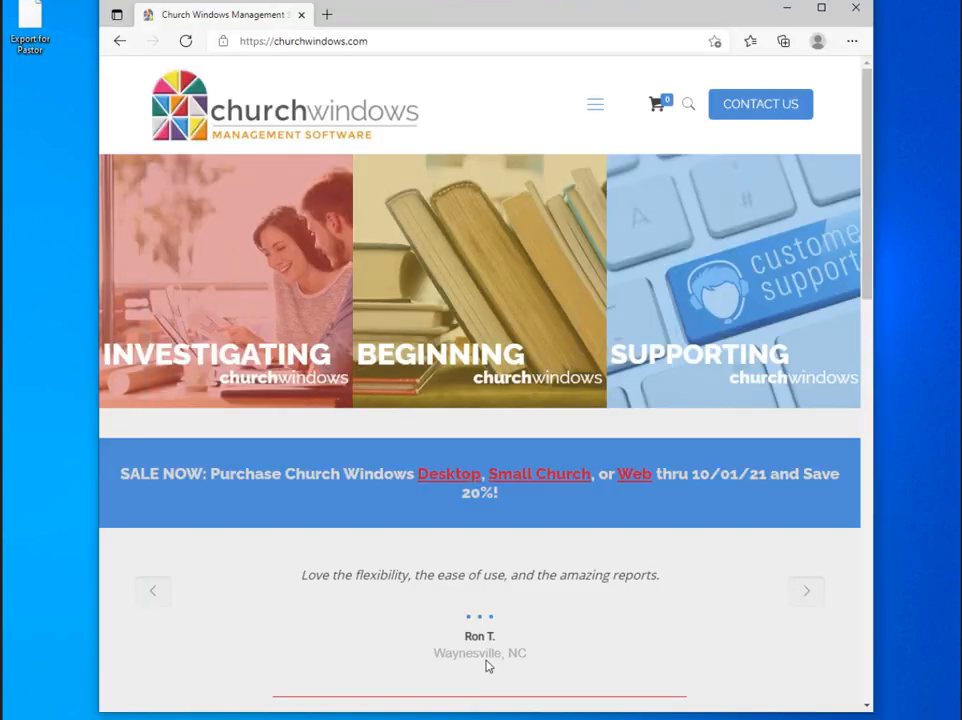
left_click(596, 110)
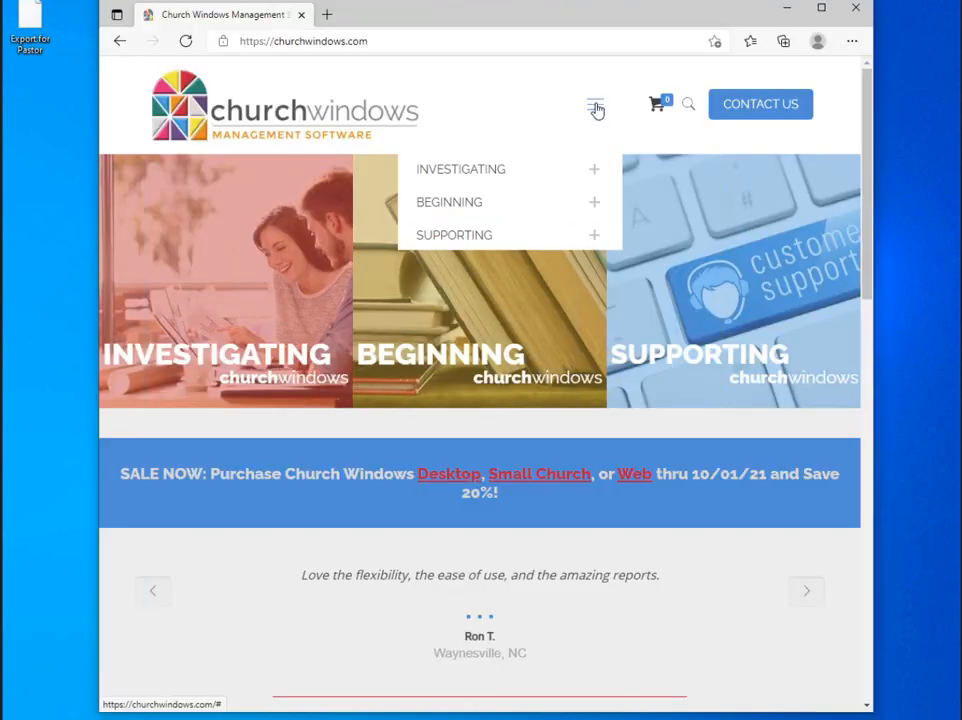
left_click(598, 243)
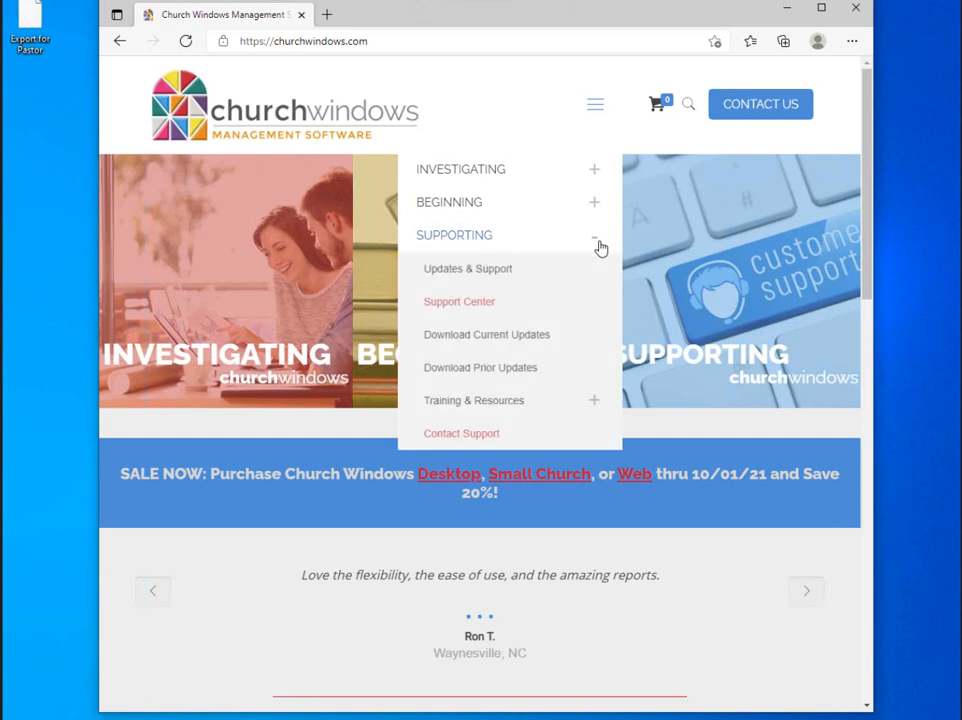
left_click(600, 404)
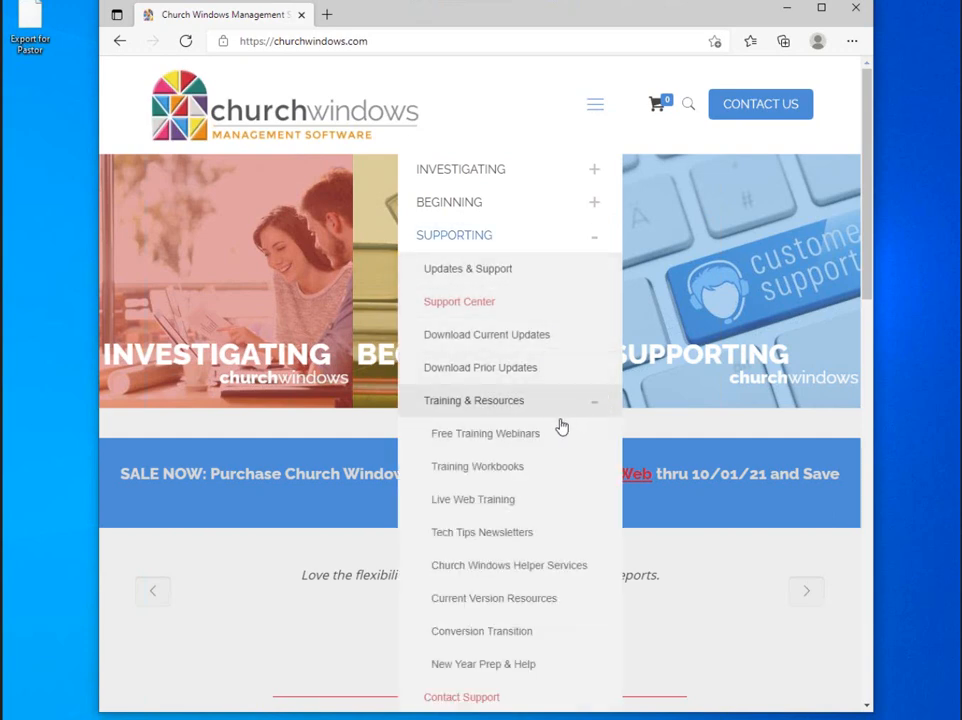
left_click(530, 470)
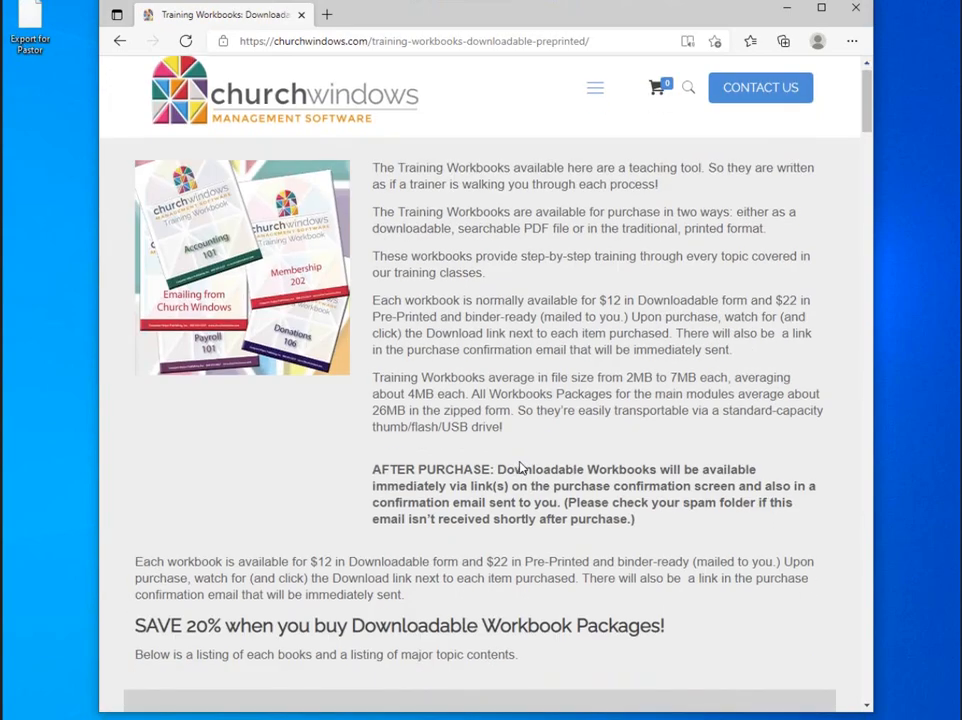
Look through the Training Workbooks listing, examining the packages and topics for Membership, Scheduler and Donations.
scroll(519, 467, "down", 7)
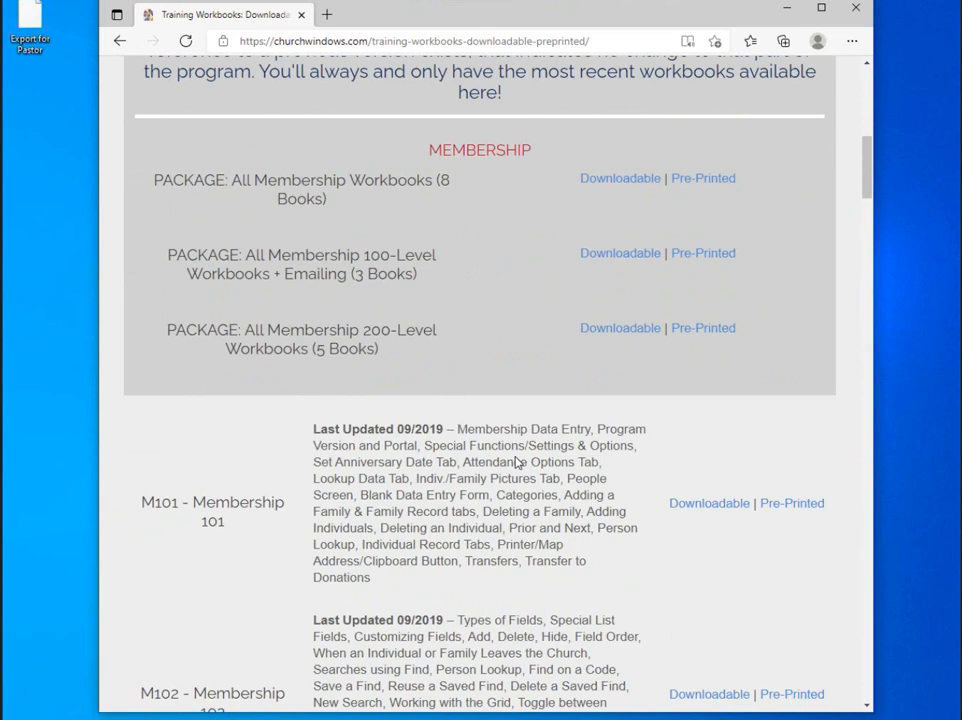
scroll(517, 462, "up", 5)
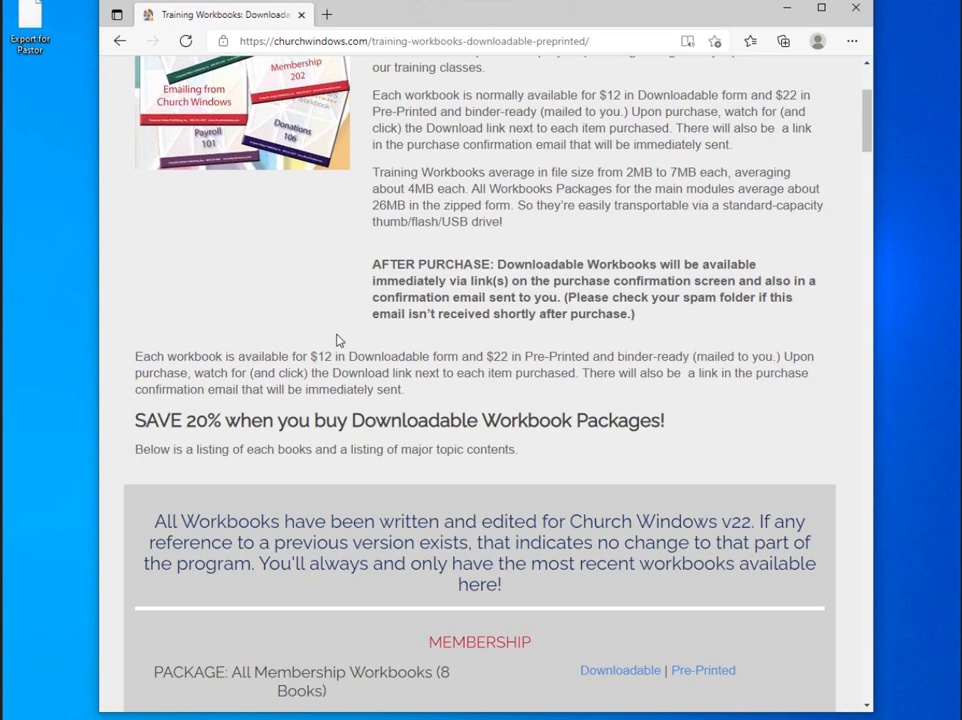
scroll(350, 335, "down", 10)
scroll(350, 337, "down", 2)
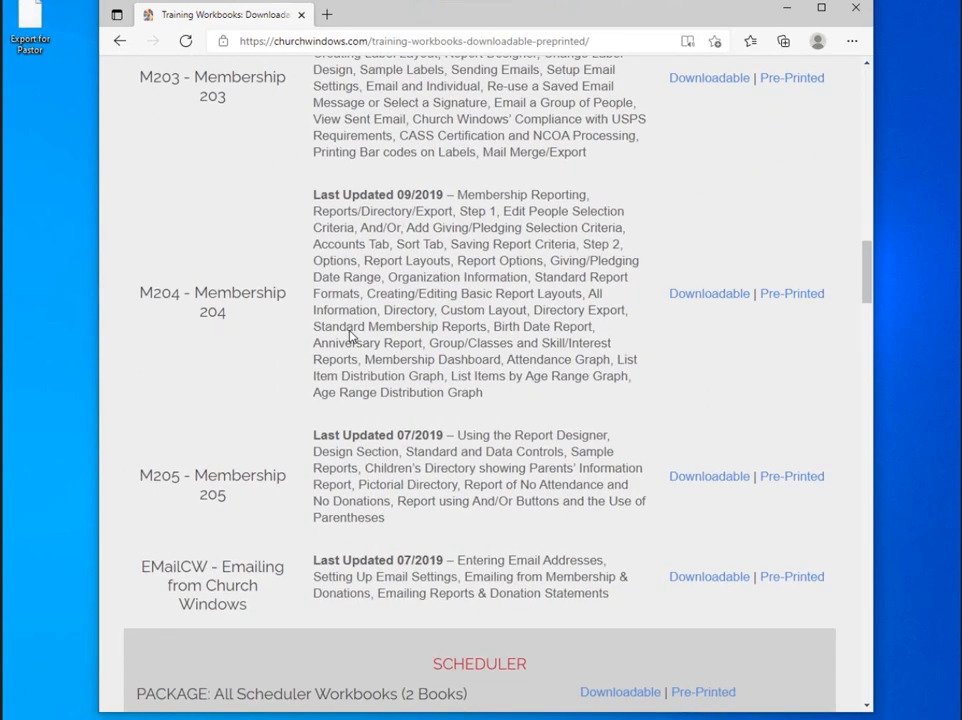
scroll(408, 354, "down", 3)
scroll(400, 352, "down", 8)
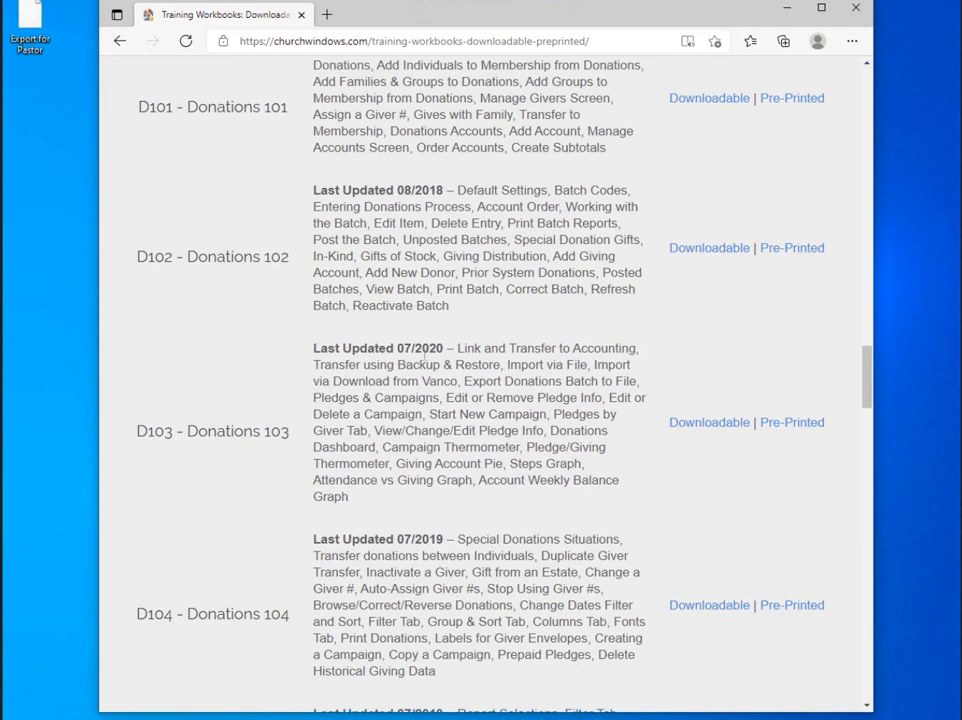
scroll(461, 401, "up", 3)
scroll(461, 401, "down", 2)
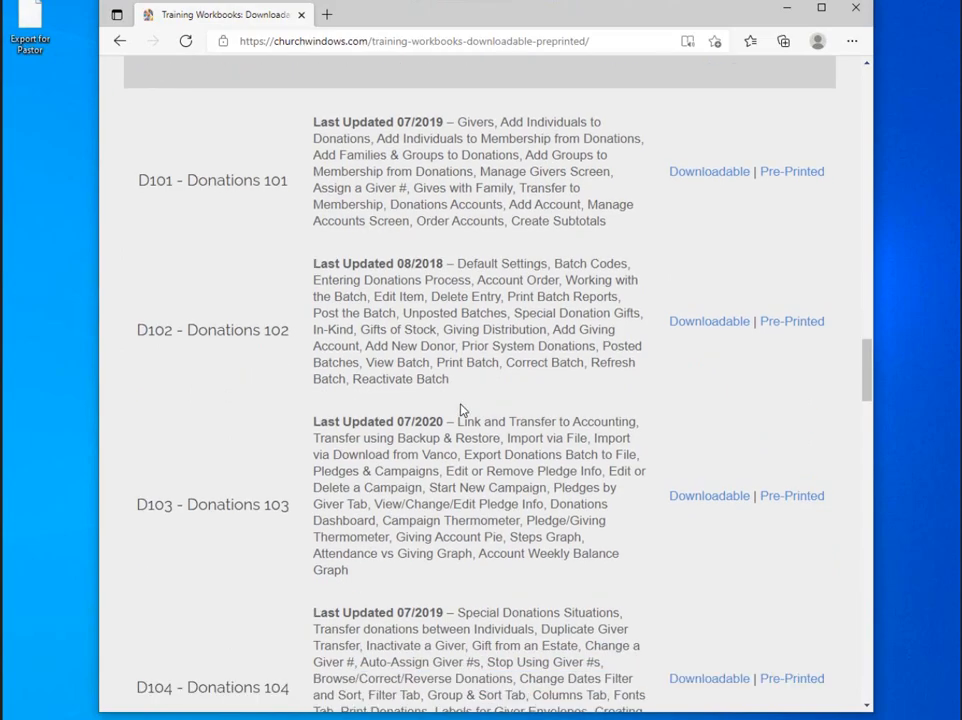
scroll(465, 410, "down", 1)
scroll(465, 410, "down", 4)
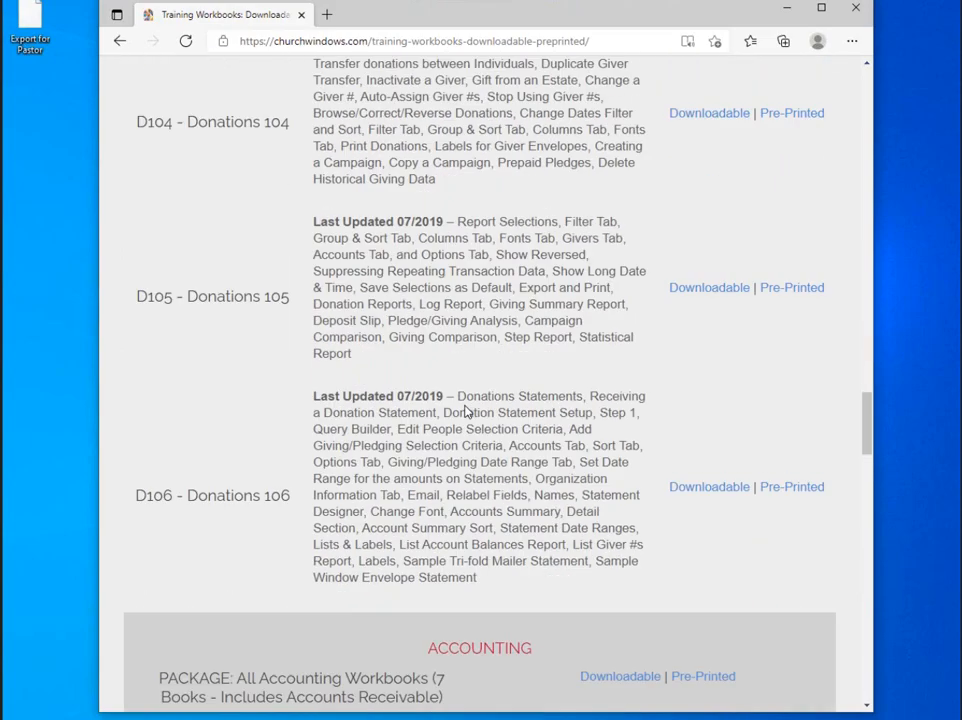
scroll(465, 410, "up", 17)
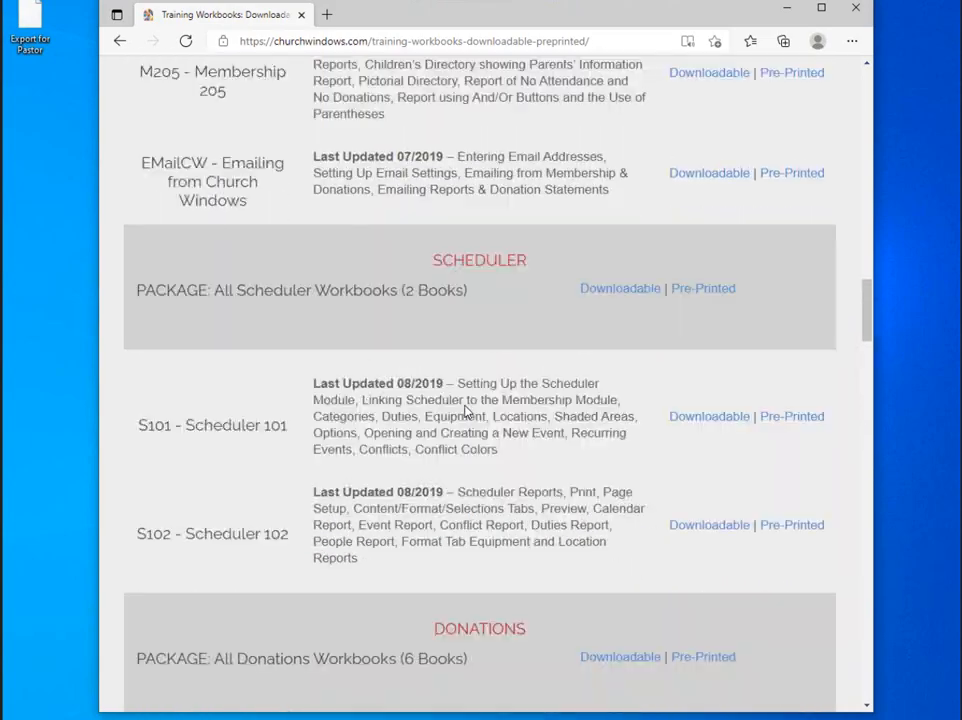
scroll(465, 410, "up", 12)
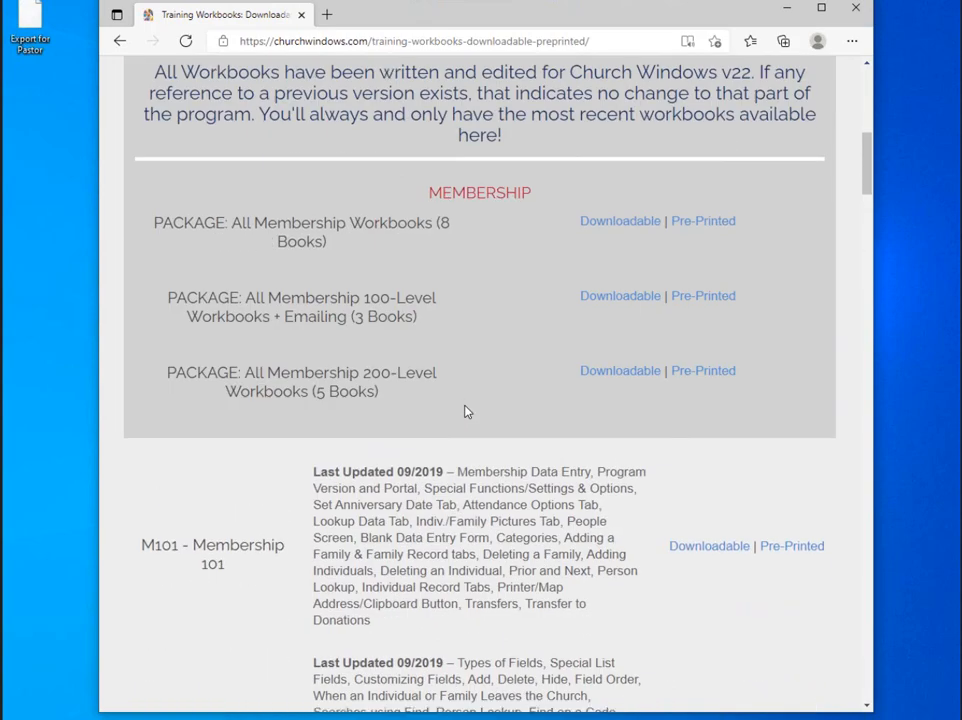
scroll(465, 410, "up", 4)
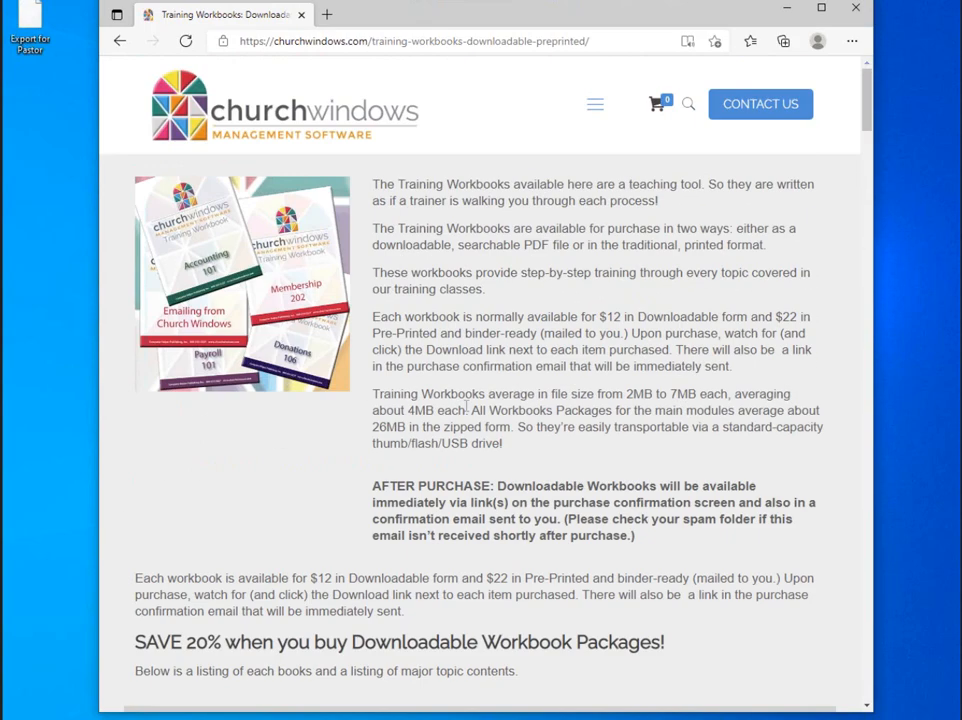
Switch from the browser to the Church Windows Donations module and open the Transfer Donations to Accounting window.
left_click(786, 8)
mouse_move(485, 691)
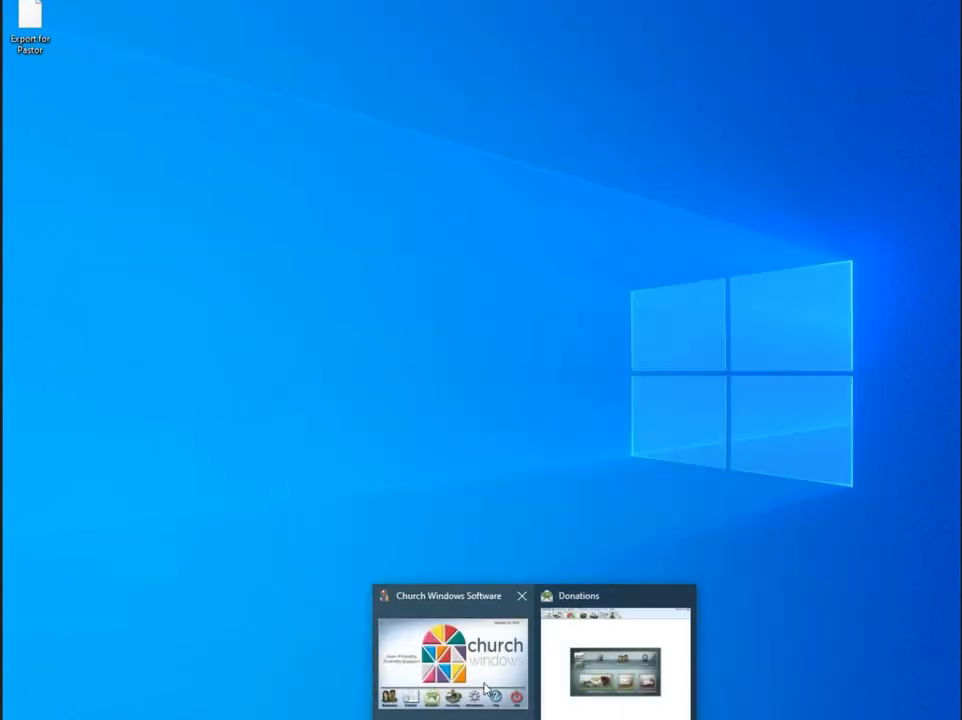
left_click(569, 638)
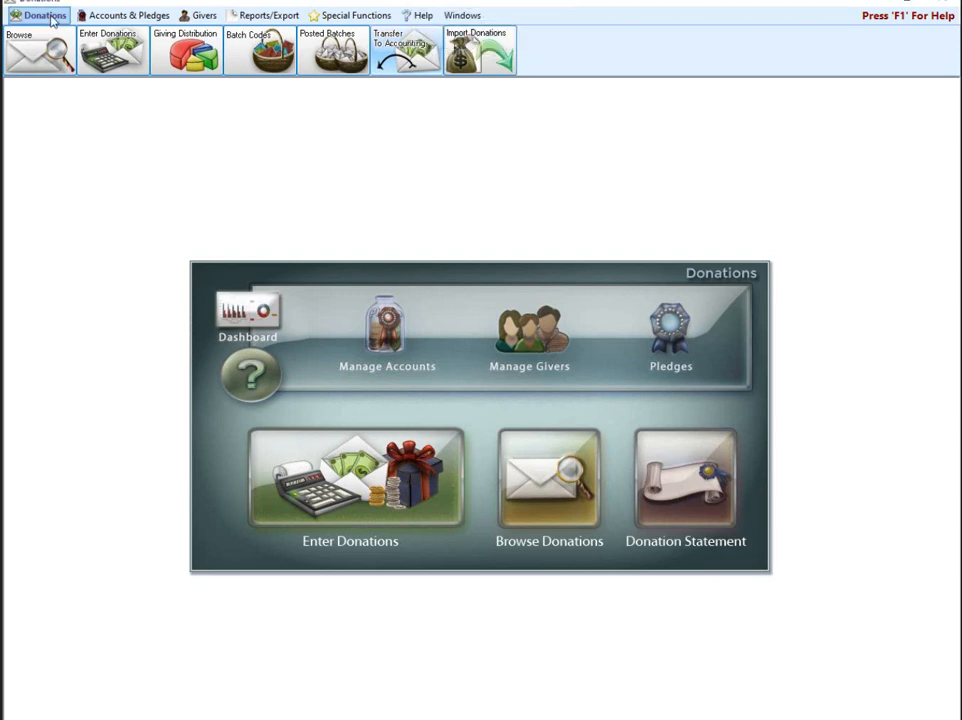
left_click(403, 47)
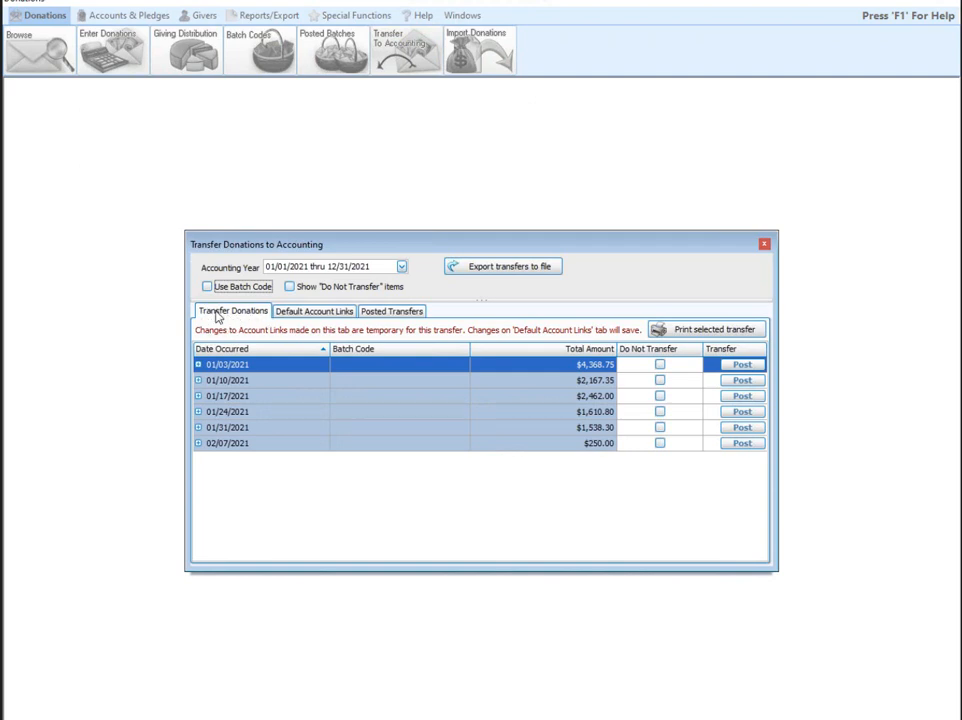
Review the Default Account Links, Transfer Donations and Posted Transfers views, and close the transfer window.
left_click(313, 311)
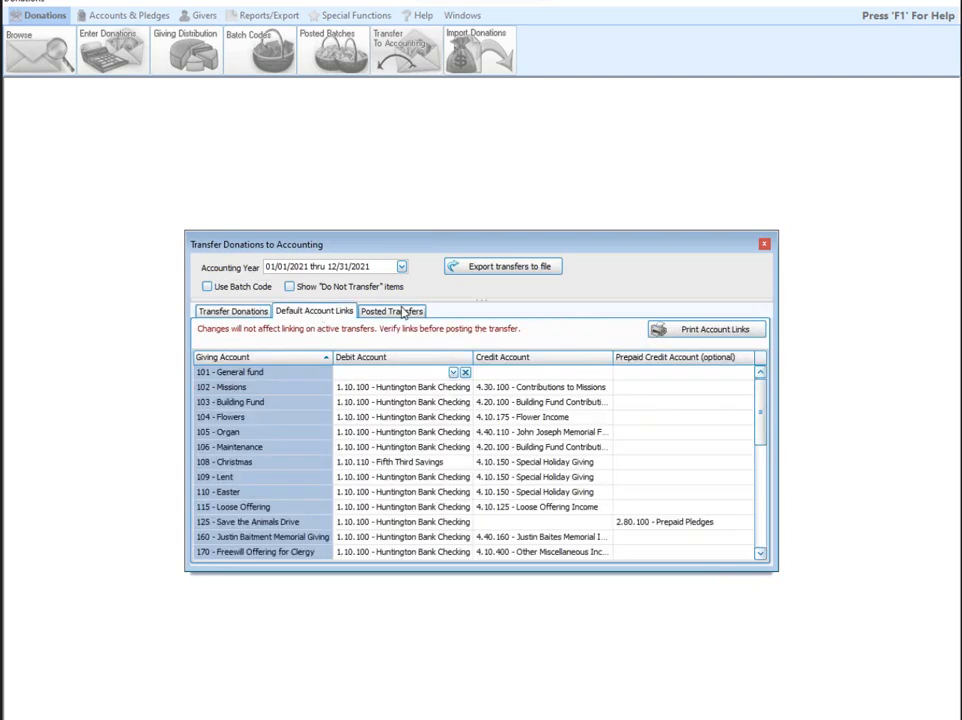
left_click(401, 311)
left_click(245, 314)
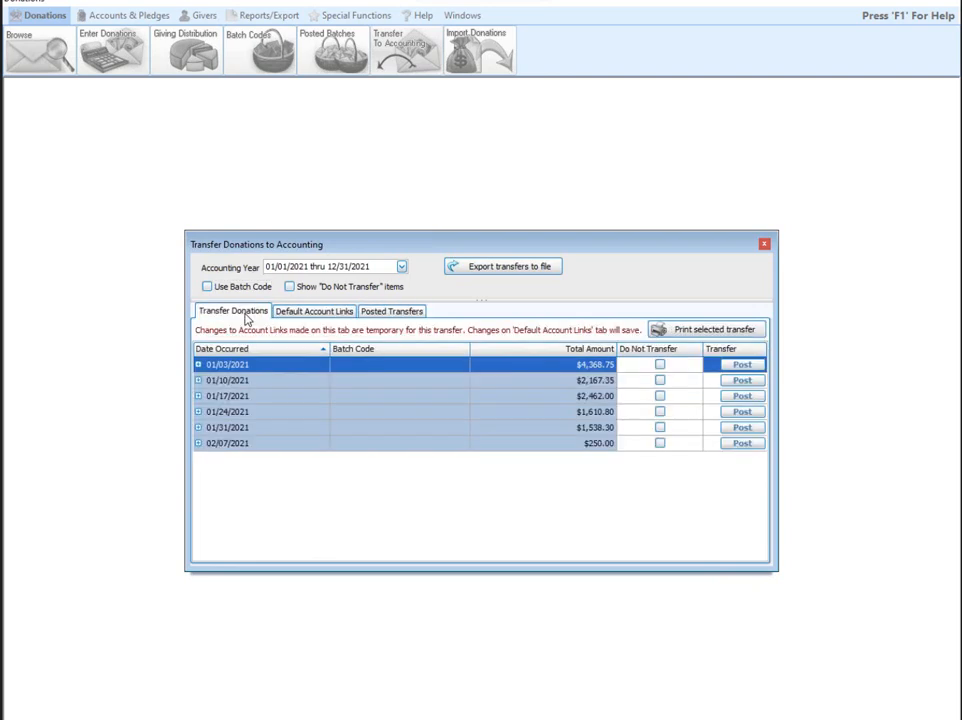
left_click(330, 312)
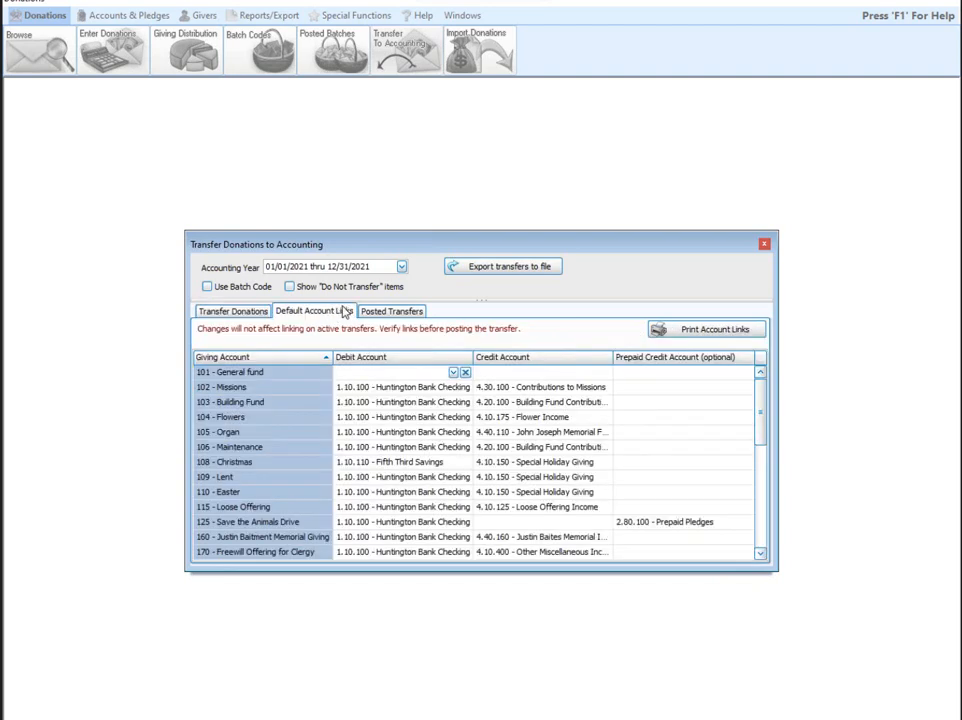
left_click(391, 313)
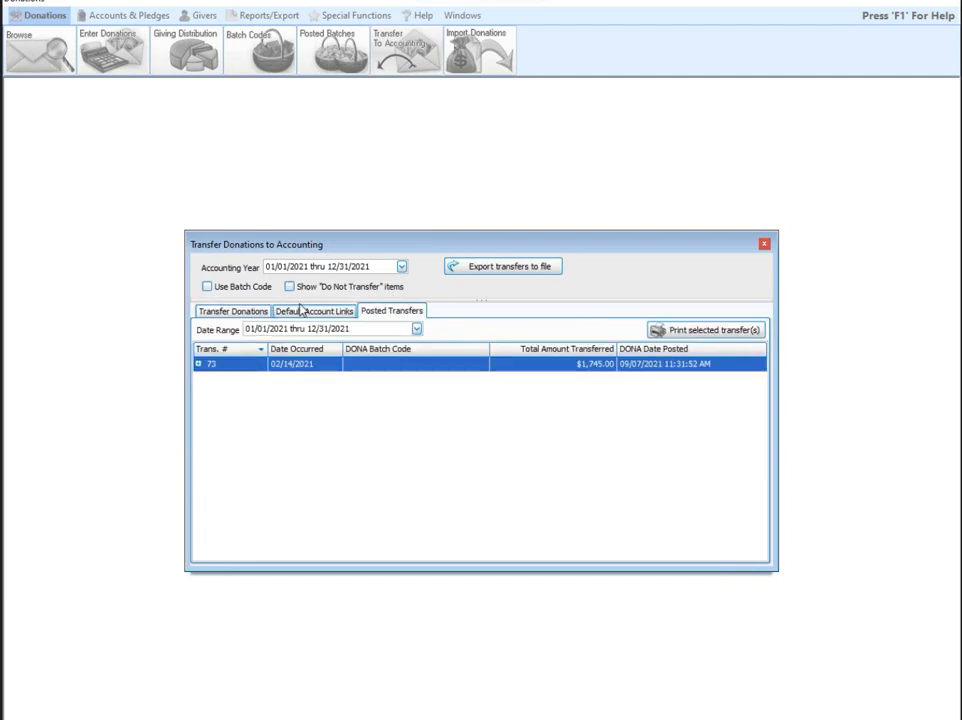
left_click(764, 244)
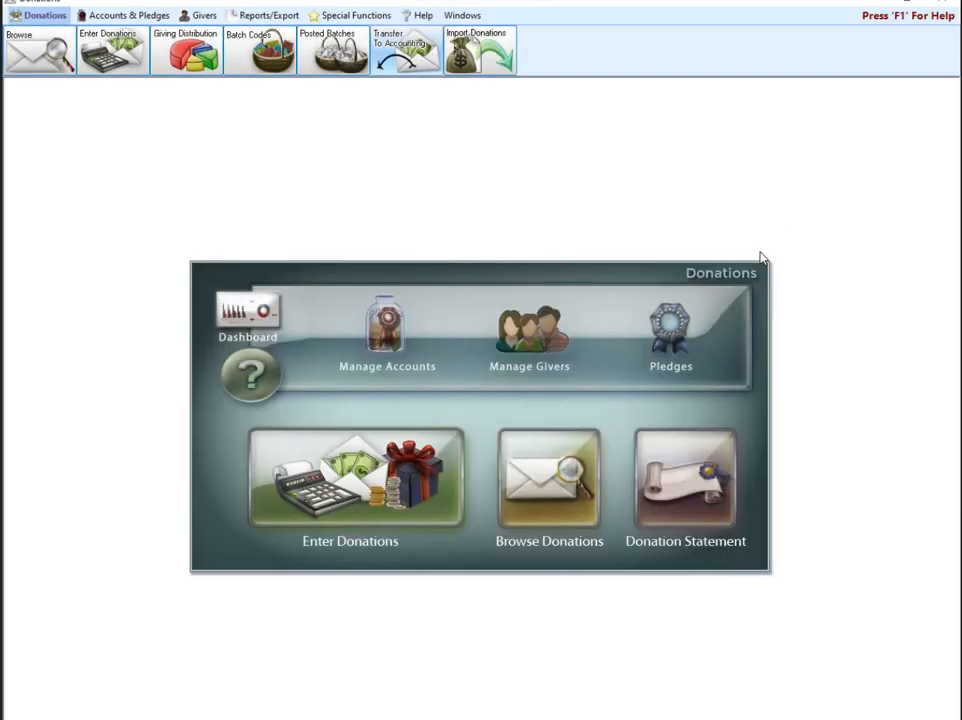
Open Link to Accounting from the special functions to show the default account links.
left_click(339, 18)
left_click(115, 50)
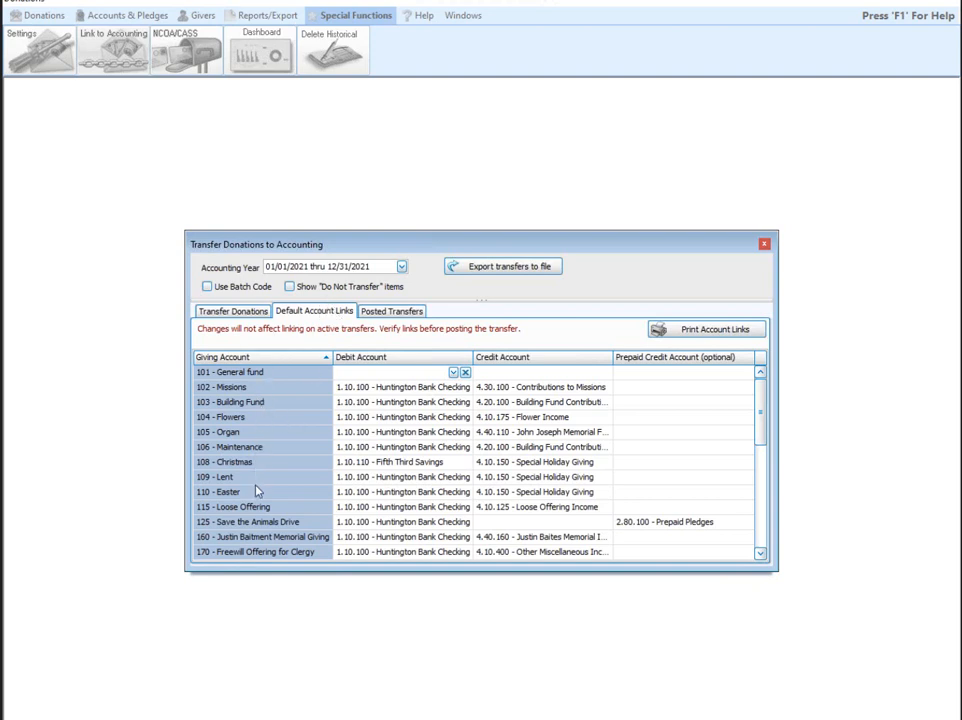
Examine the credit account choices for giving account 200 - End the Year in the Black, leaving the selection as is.
left_click_drag(763, 403, 801, 523)
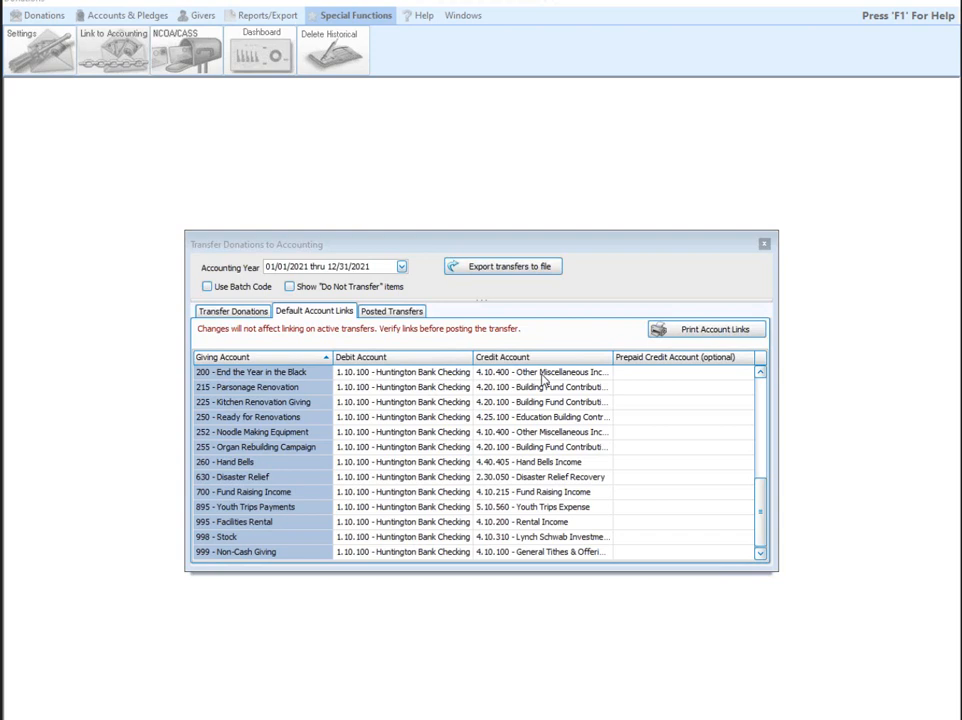
left_click(590, 373)
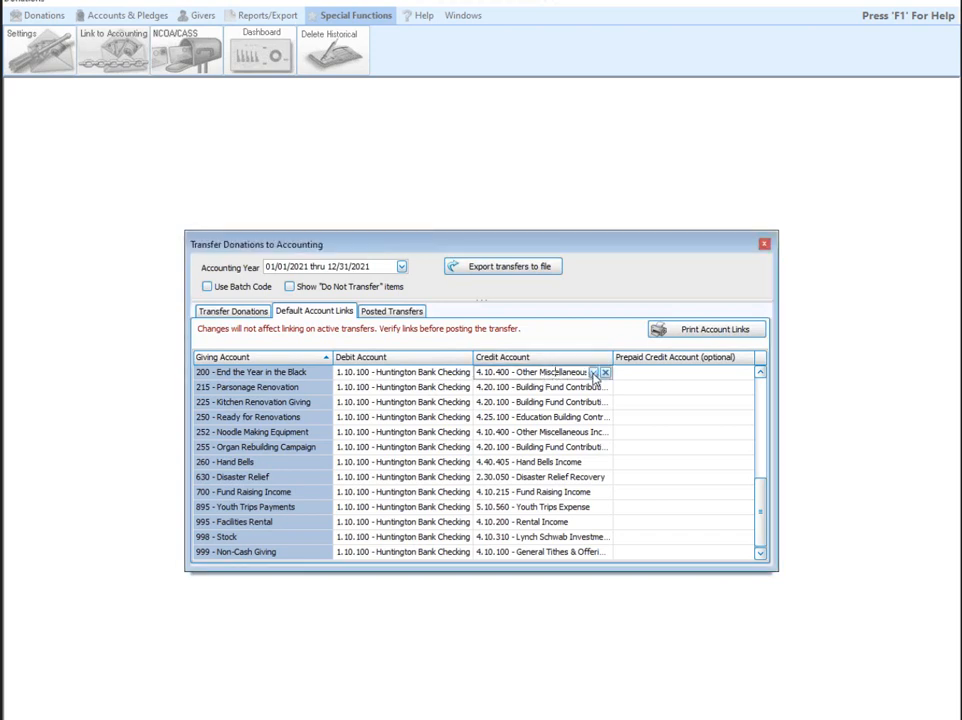
left_click(593, 372)
scroll(600, 430, "up", 5)
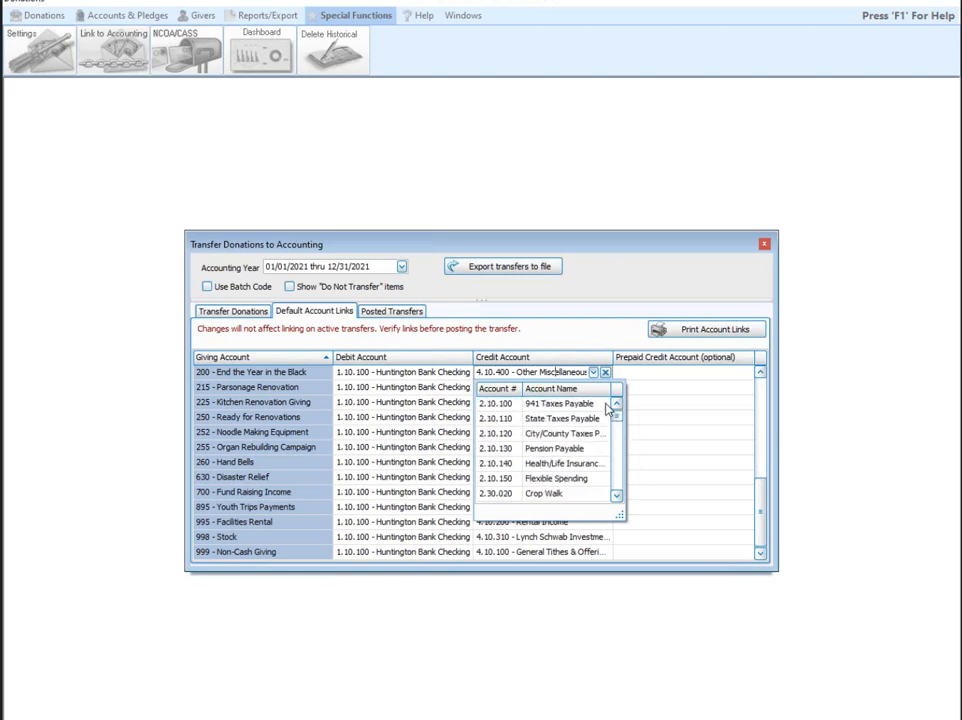
mouse_move(616, 413)
left_mouse_down()
mouse_move(629, 450)
mouse_move(618, 419)
left_mouse_up()
left_click(606, 334)
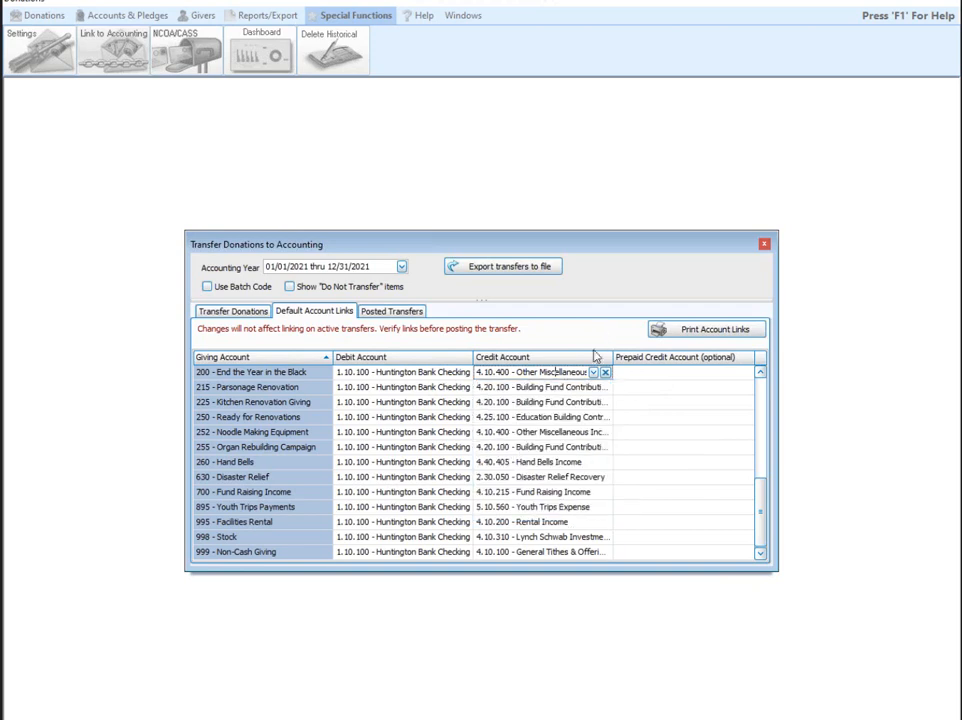
Examine the optional prepaid credit account choices for giving account 101 - General fund without picking one.
left_click(748, 506)
left_click_drag(763, 507, 676, 380)
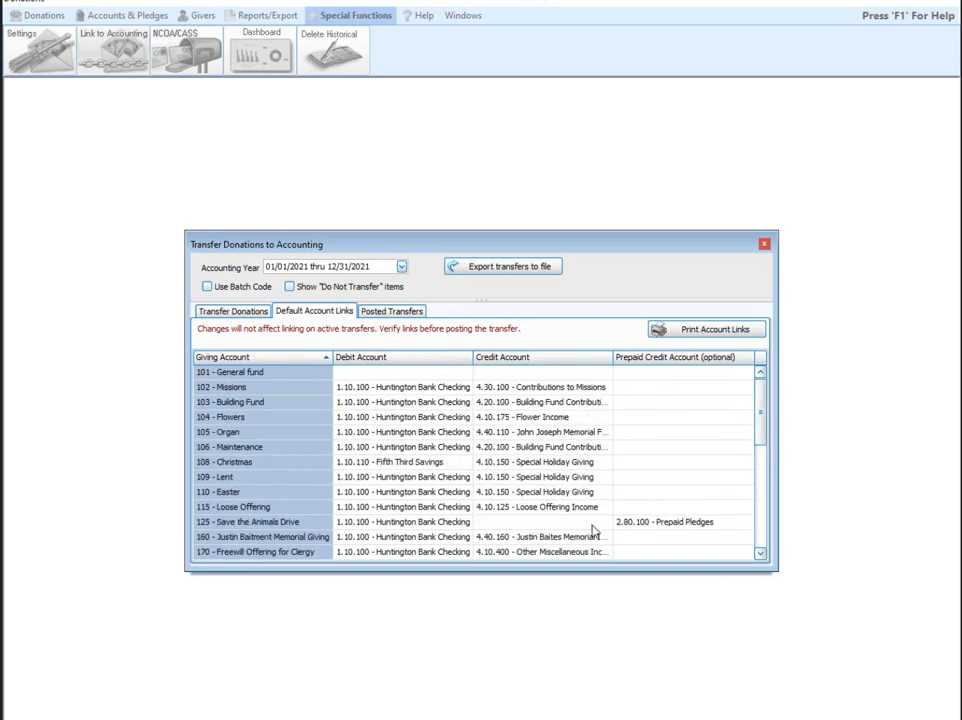
left_click(741, 372)
left_click(735, 373)
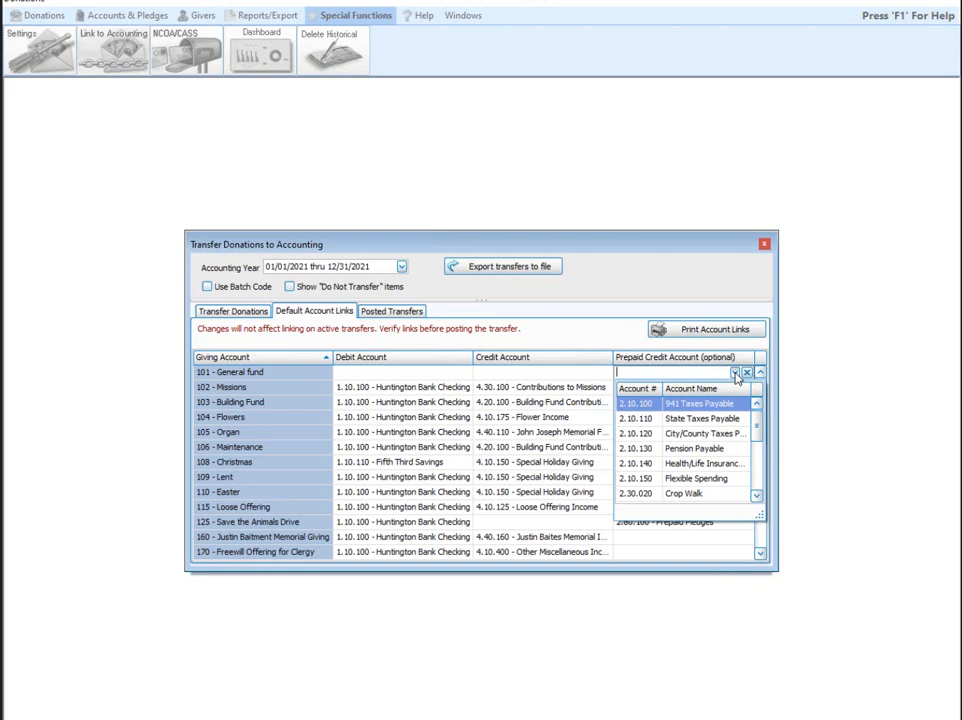
left_click(572, 328)
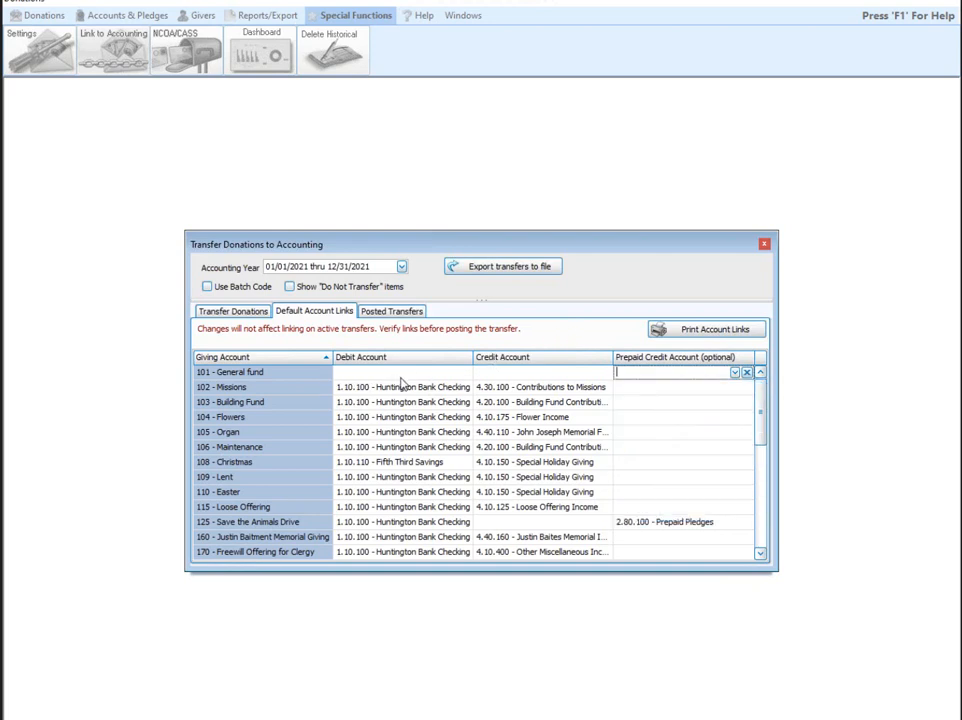
Set the default debit account of giving account 101 - General fund to 1.10.100 - Huntington Bank Checking.
left_click(442, 373)
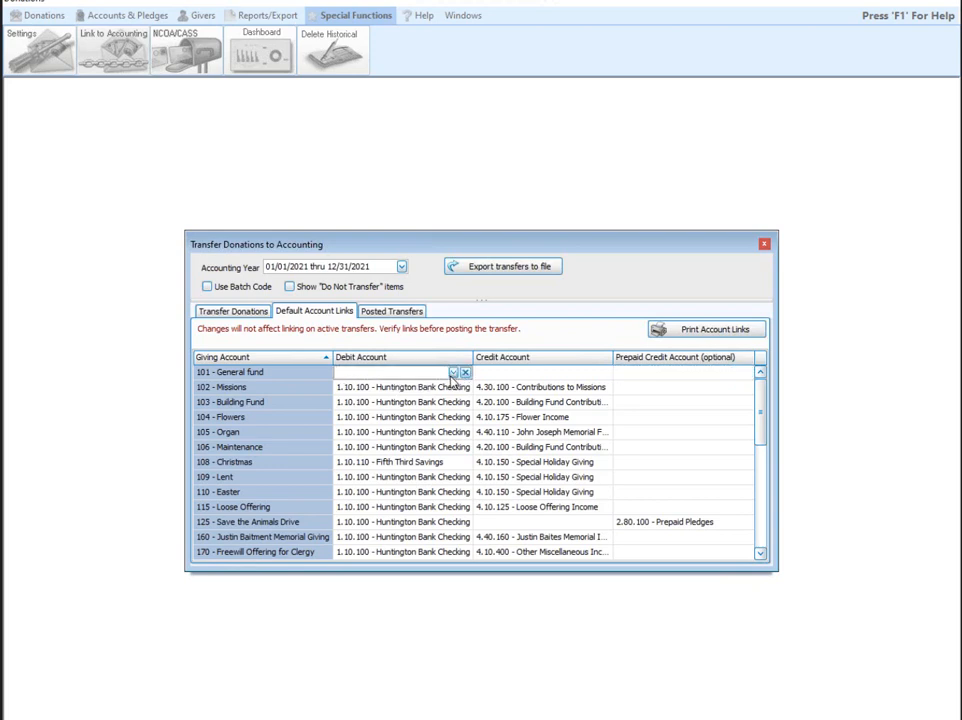
left_click(453, 372)
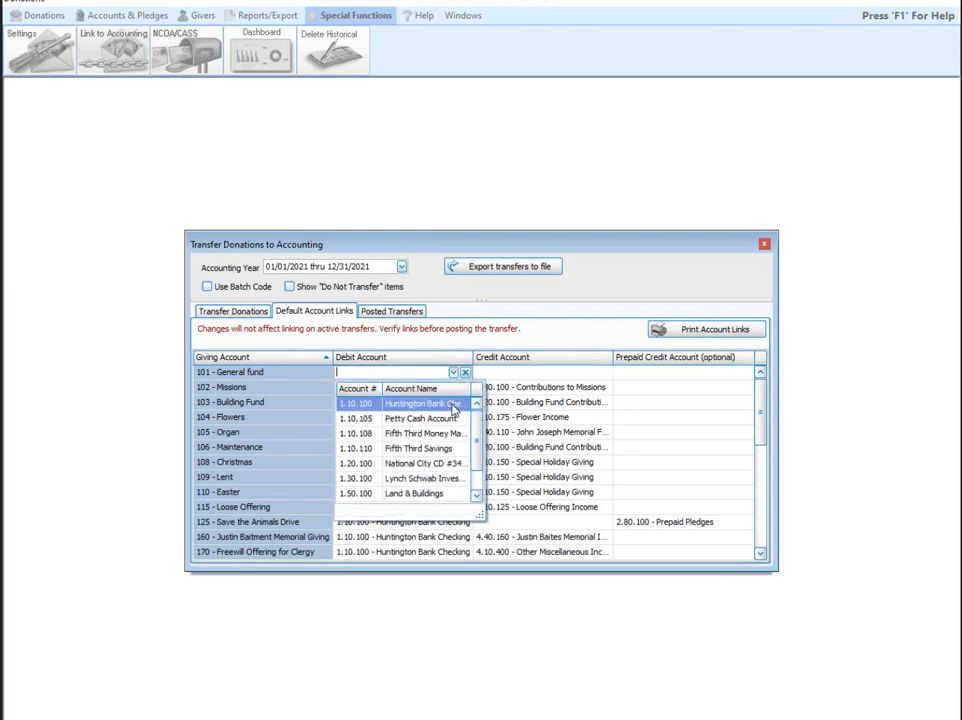
left_click(453, 404)
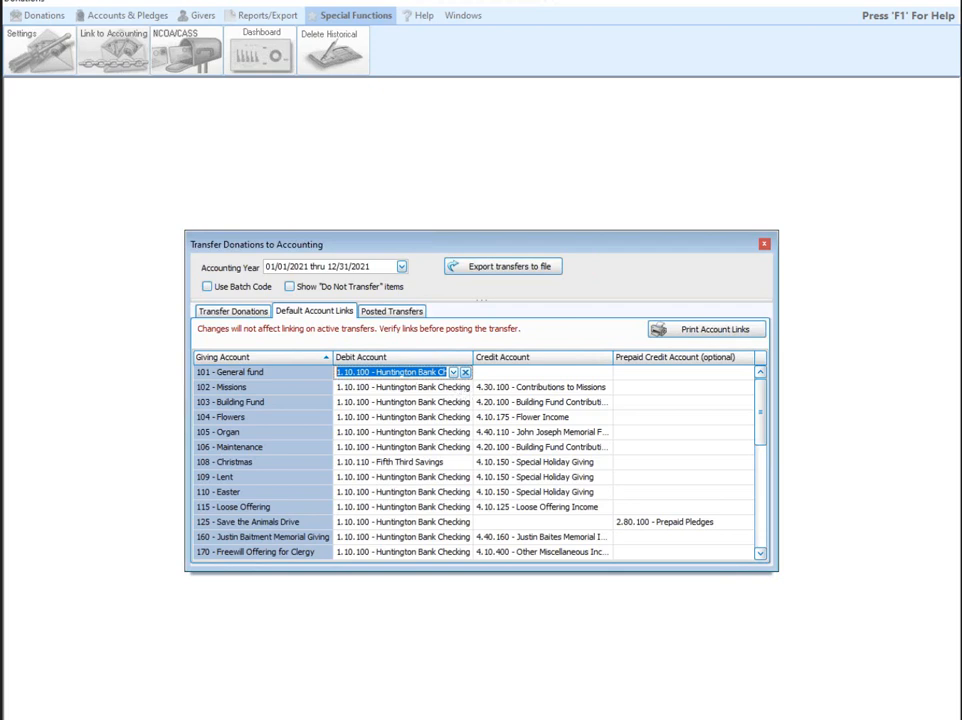
Set the default credit account of giving account 101 - General fund to 4.10.100 - General Tithes & Offerings.
left_click(532, 373)
left_click(593, 373)
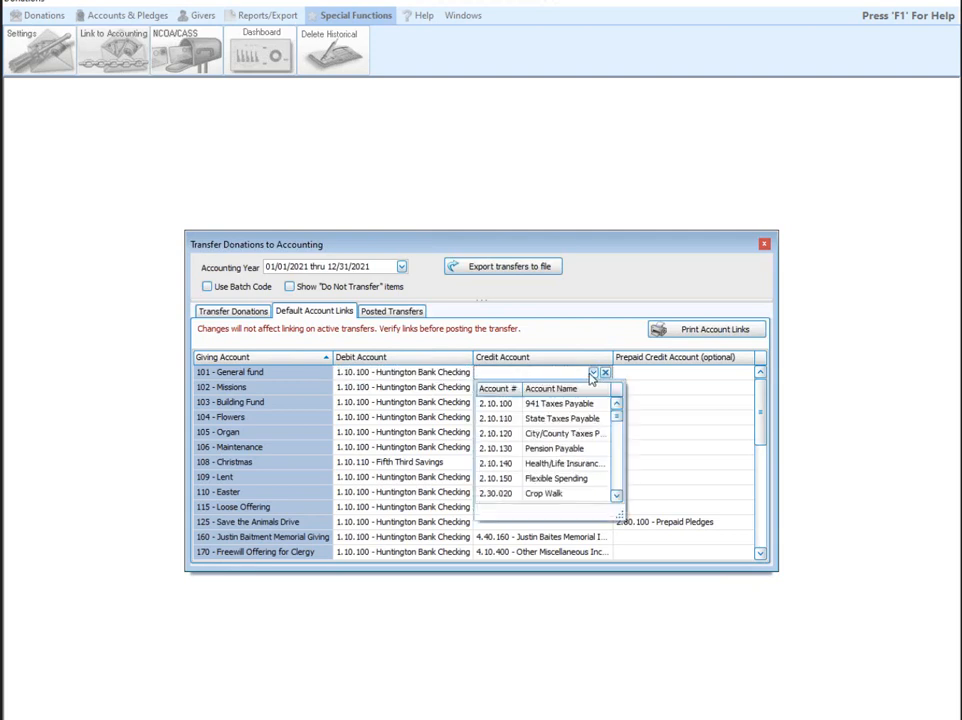
scroll(573, 478, "down", 3)
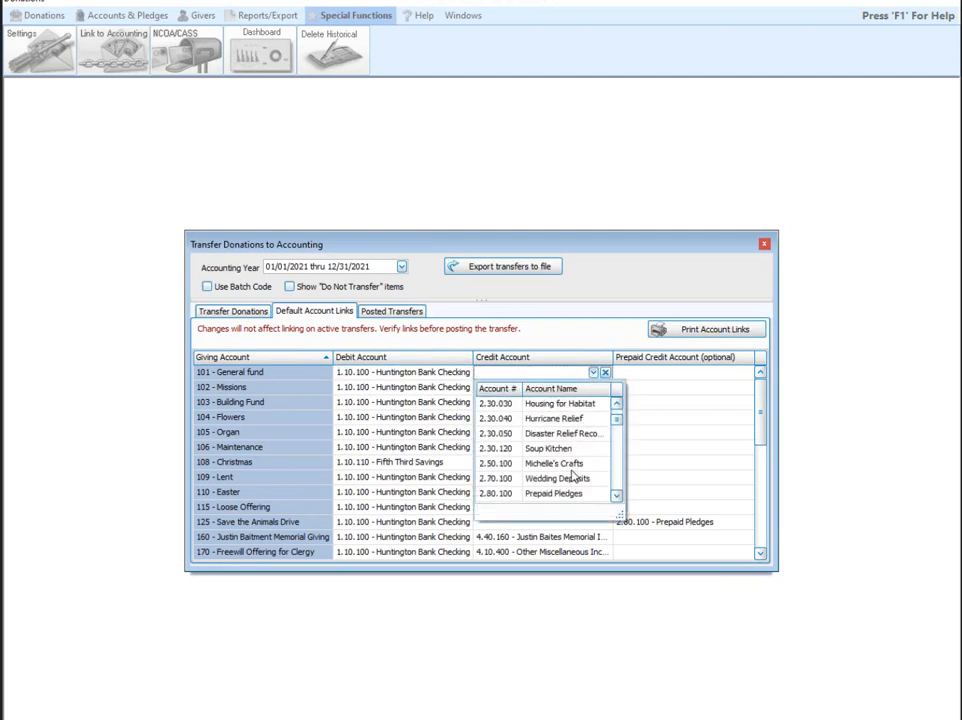
scroll(573, 478, "down", 3)
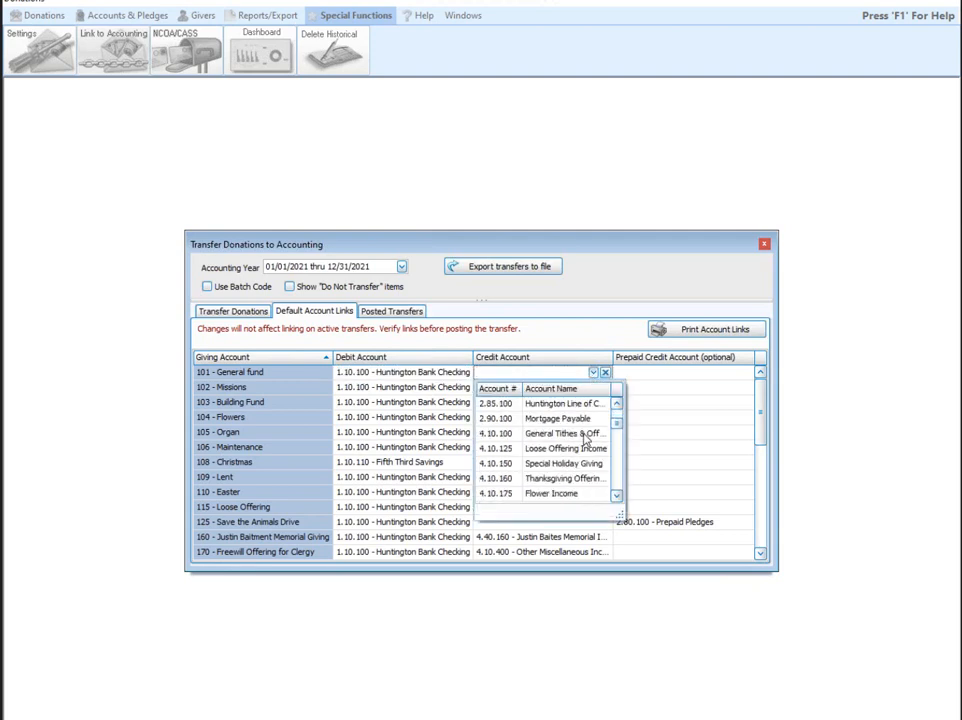
left_click(587, 438)
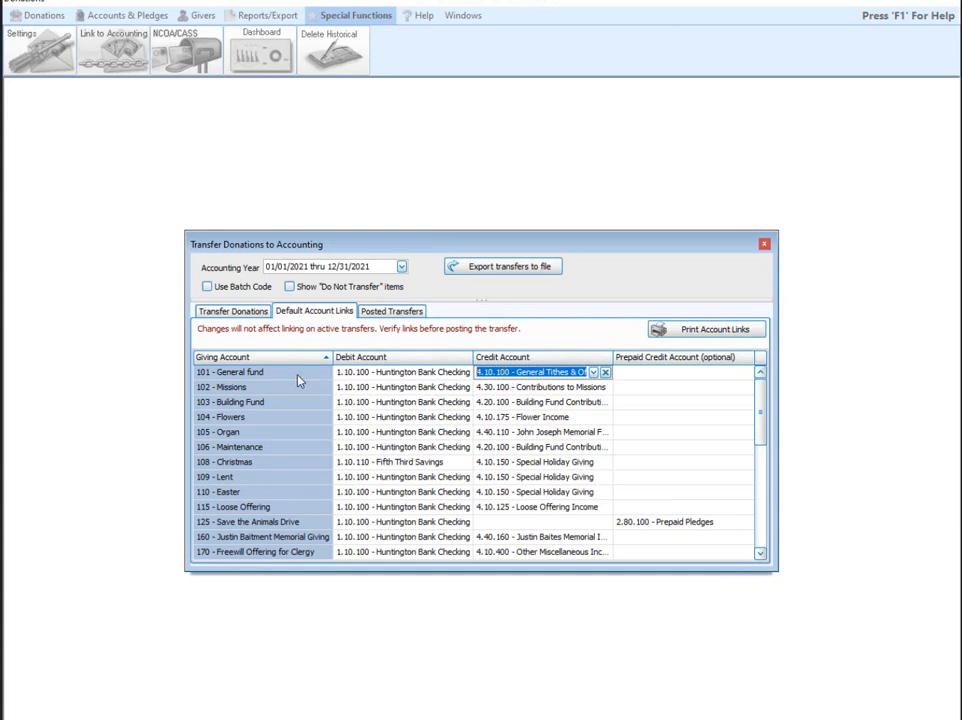
Set the optional prepaid credit account of giving account 101 - General fund to 2.80.100 - Prepaid Pledges.
left_click(690, 373)
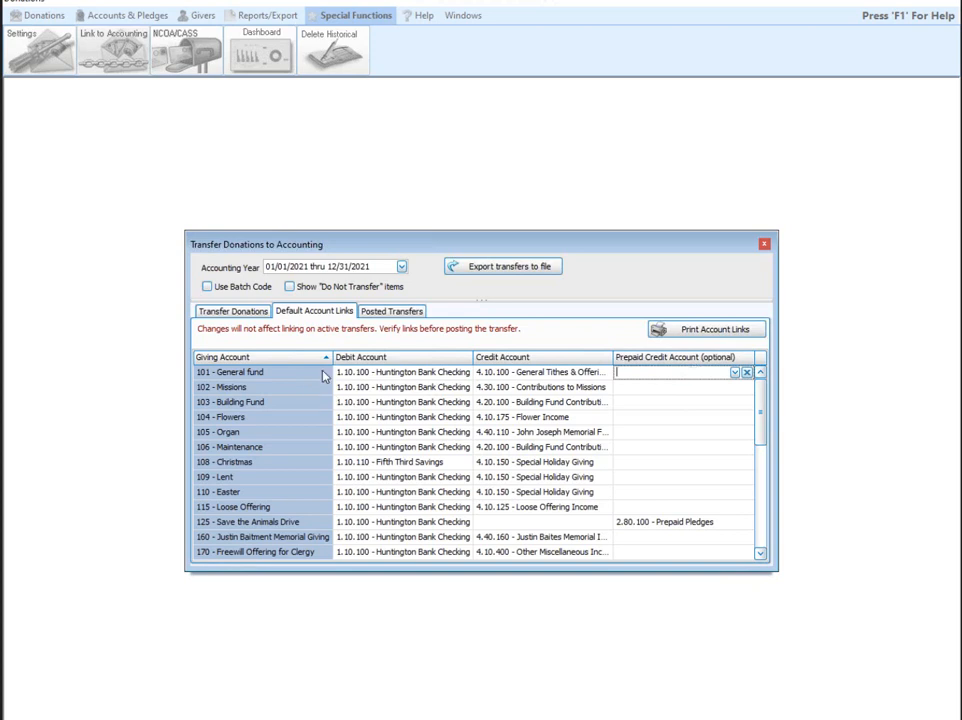
left_click(505, 372)
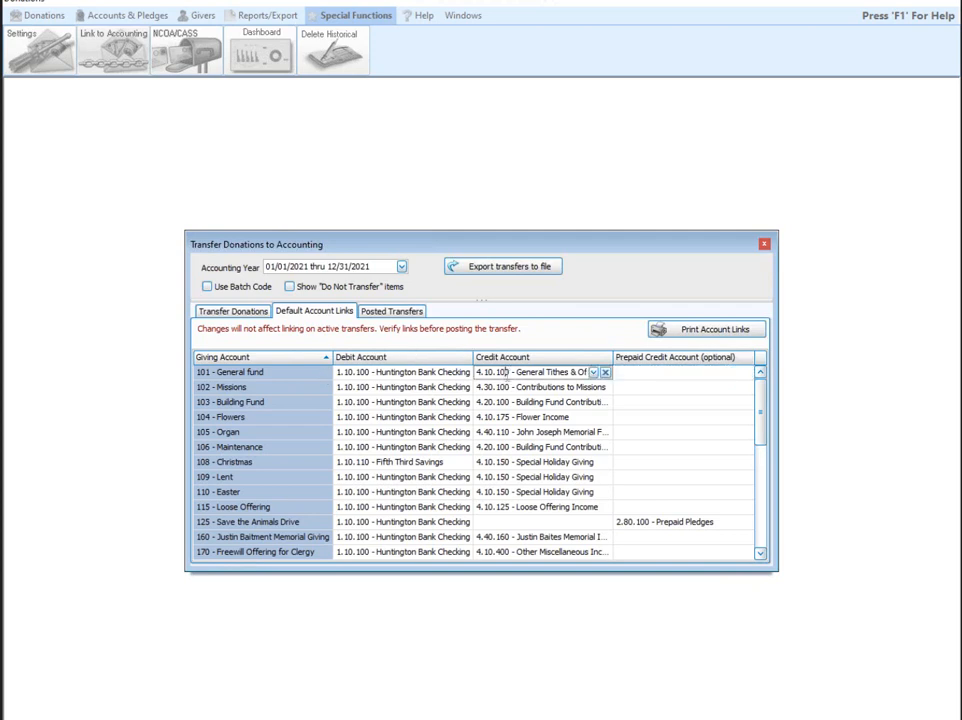
left_click(726, 376)
left_click(734, 372)
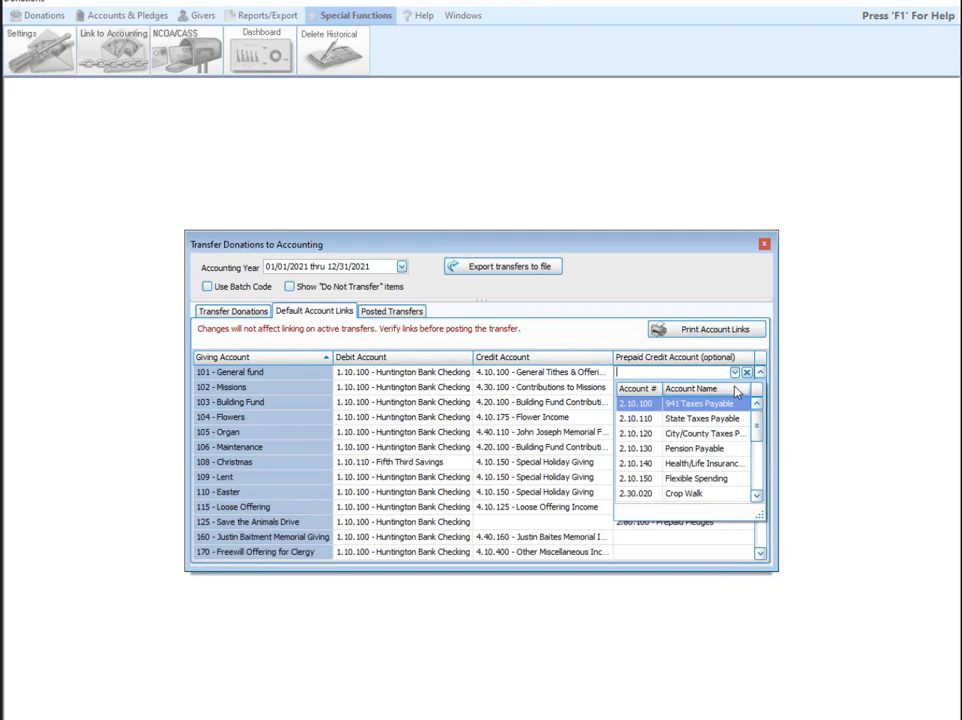
scroll(737, 474, "down", 7)
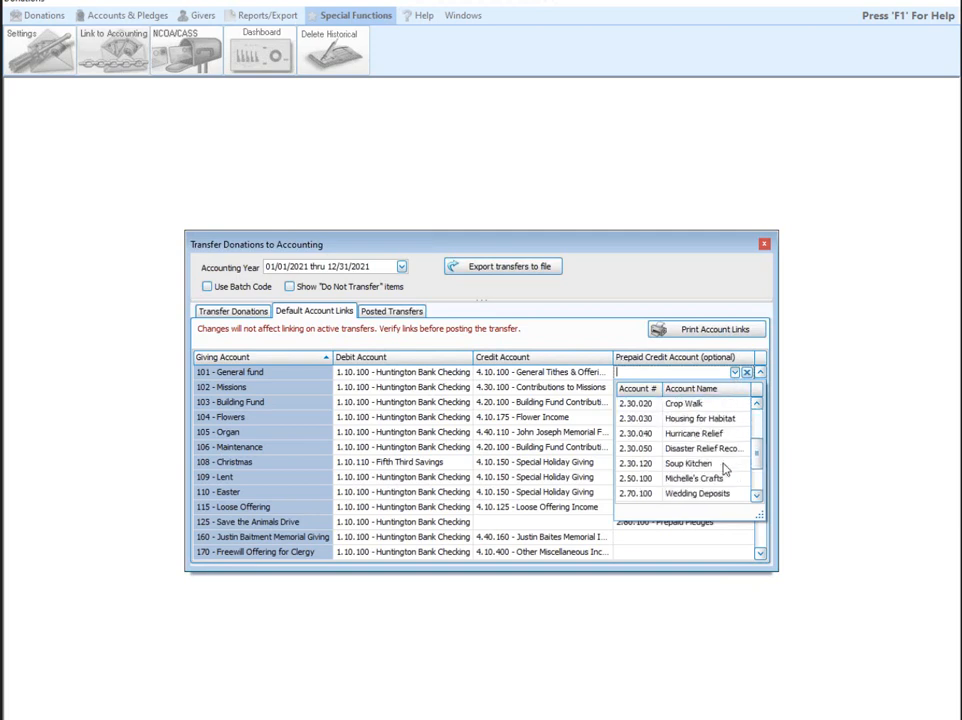
left_click(722, 494)
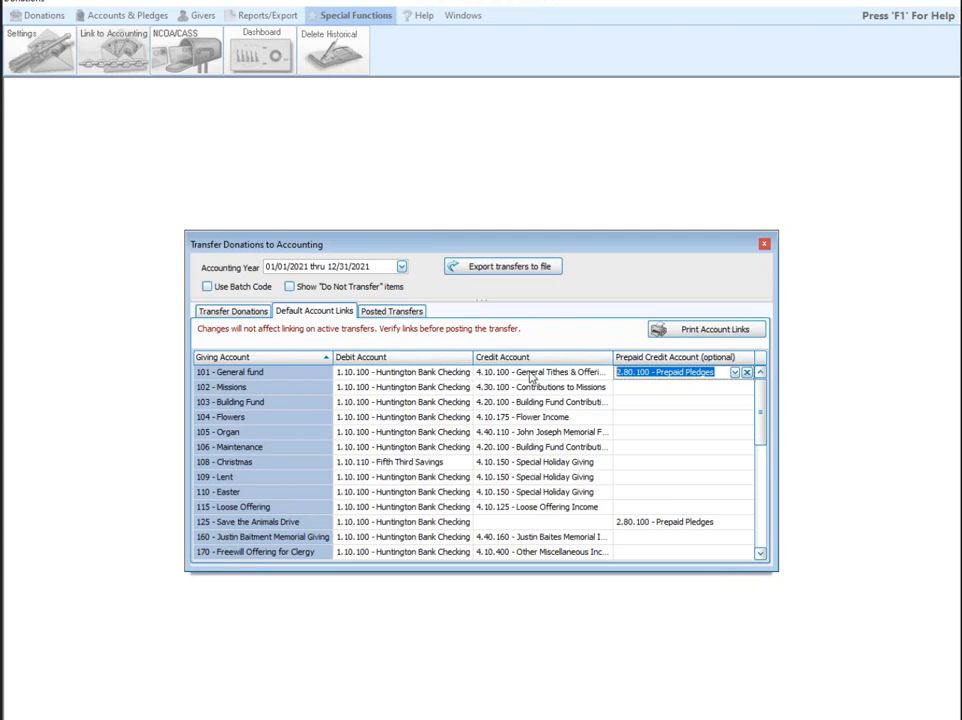
Reselect 1.10.100 - Huntington Bank Checking as the debit account of giving account 101 - General fund.
left_click(450, 377)
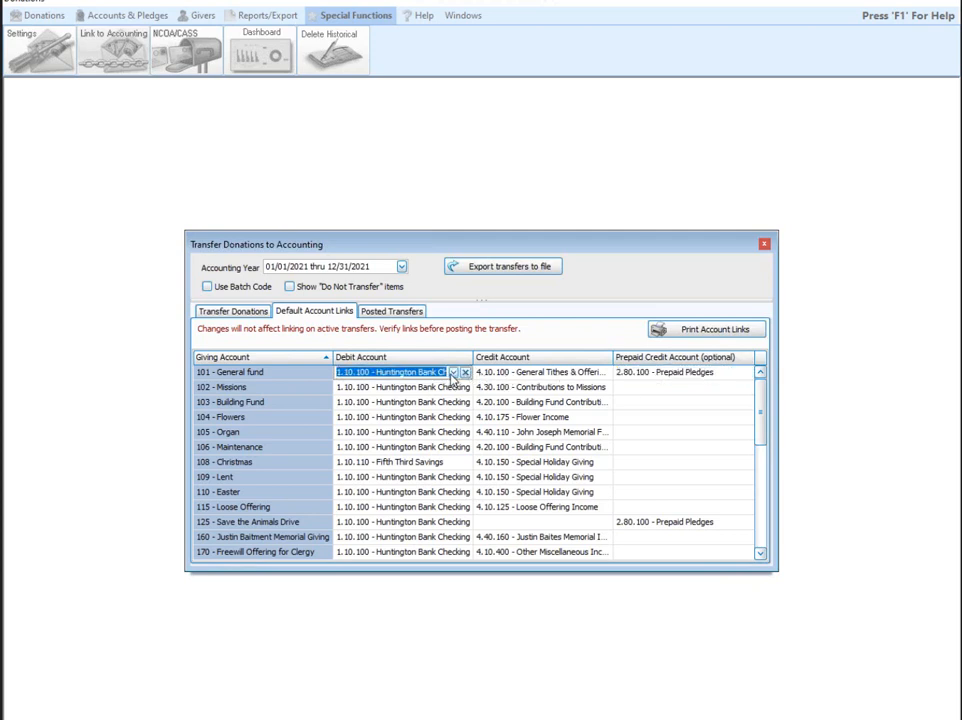
left_click(452, 373)
left_click(436, 403)
Examine the debited and credited accounts of the 01/03/2021 donation transfer and compare them with the default account links.
left_click(256, 312)
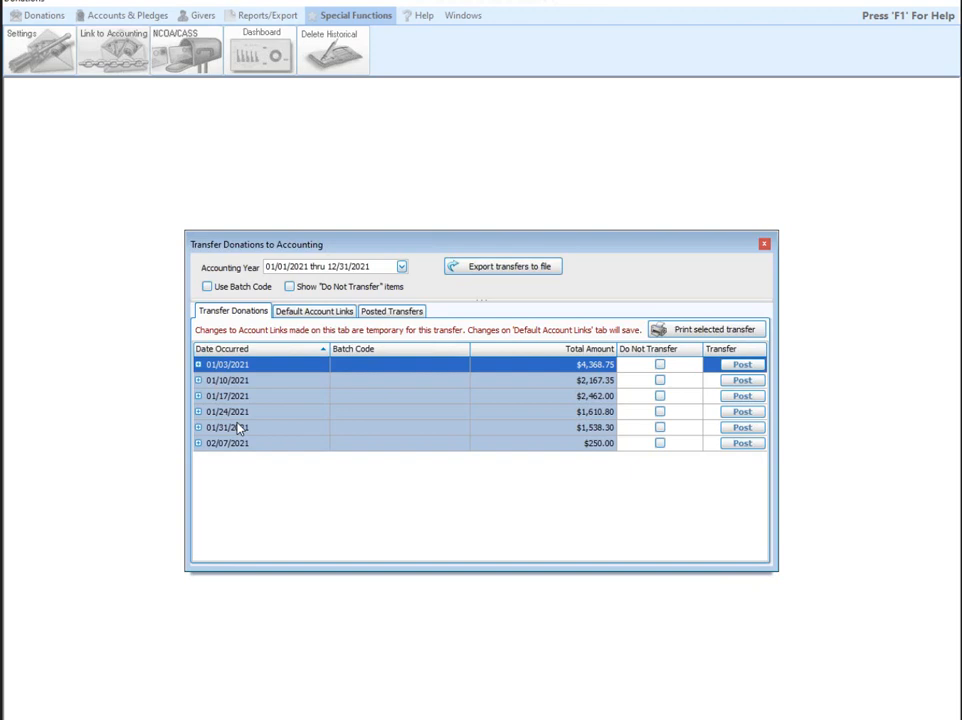
left_click(198, 365)
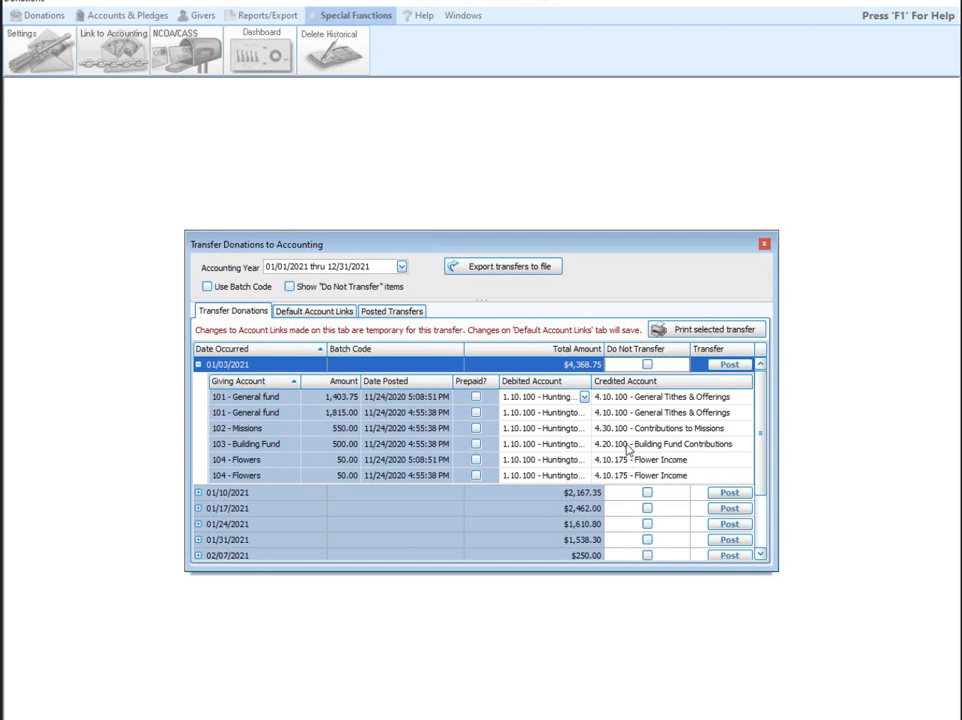
left_click(318, 313)
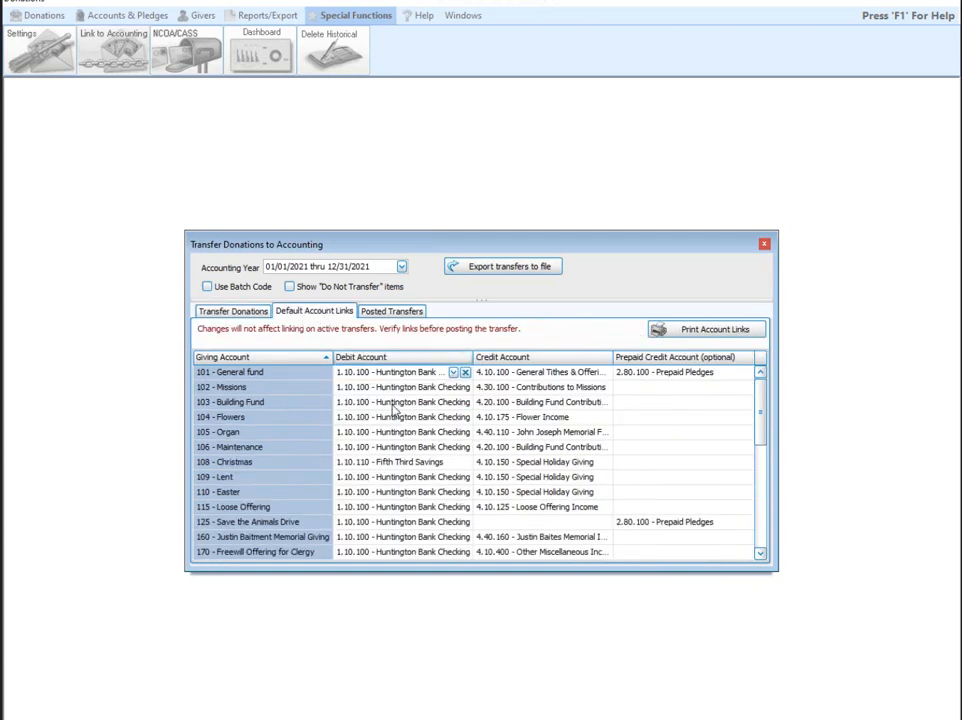
Review the confirmation for posting the 01/03/2021 donations to Accounting, and cancel it without posting.
left_click(243, 314)
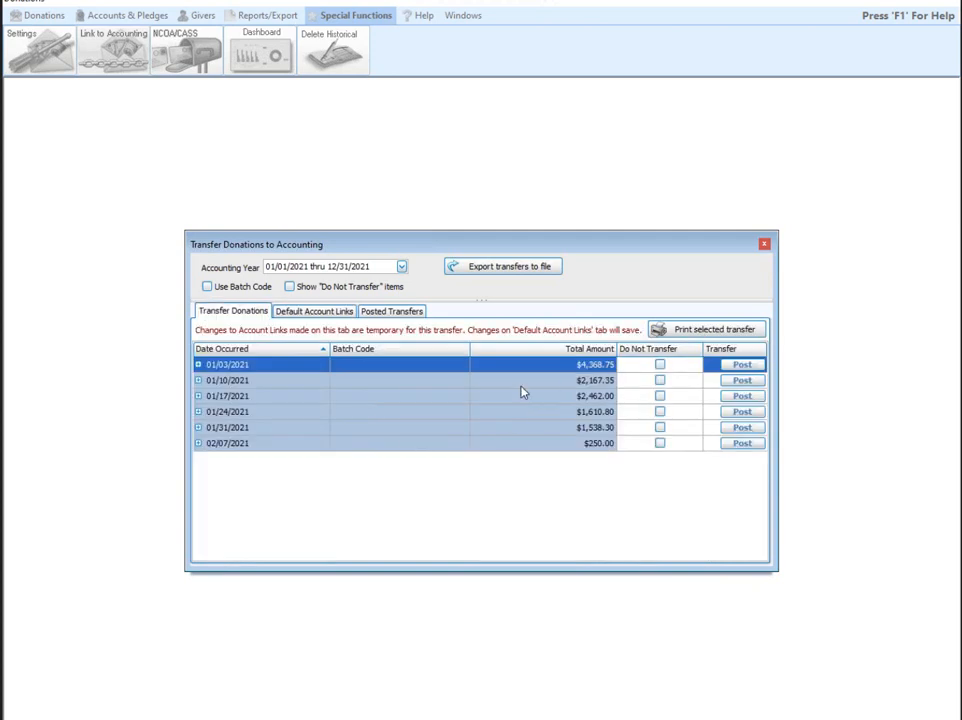
left_click(198, 365)
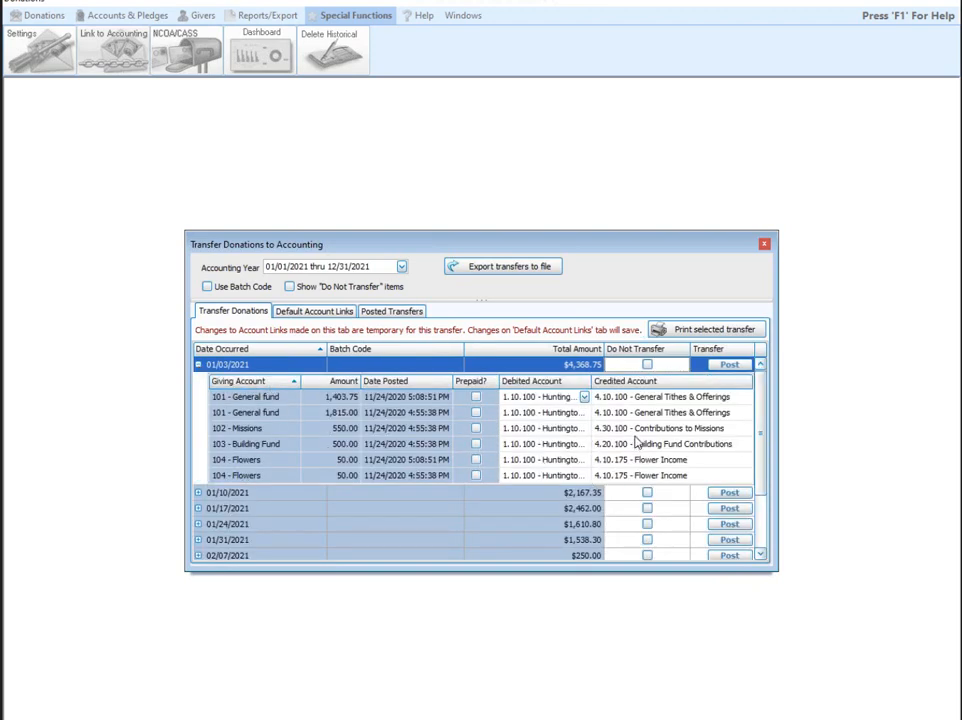
left_click(726, 368)
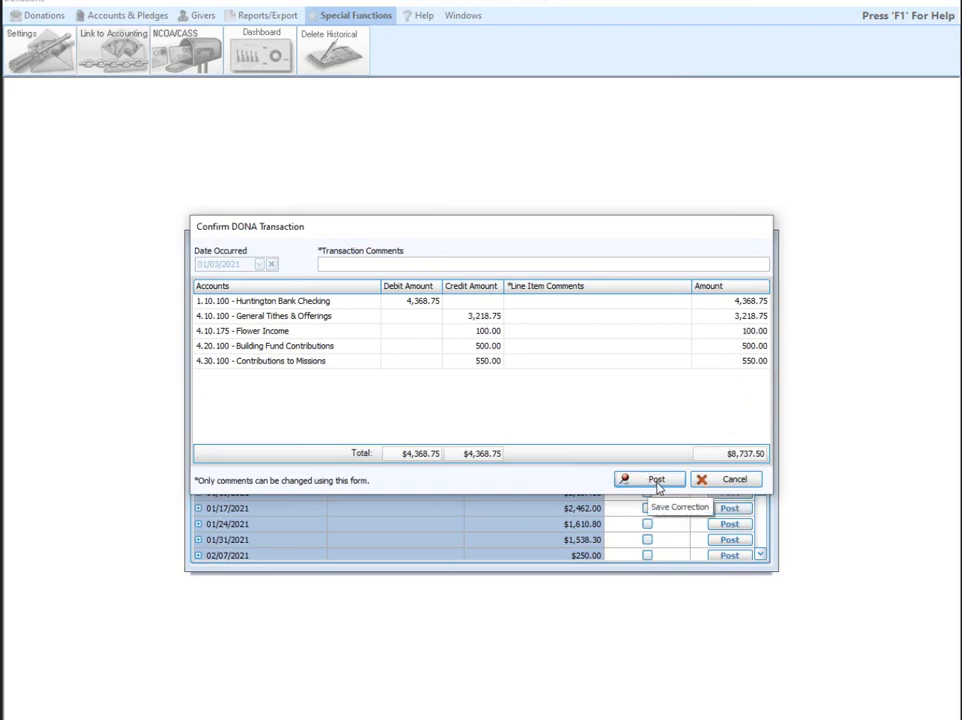
left_click(715, 482)
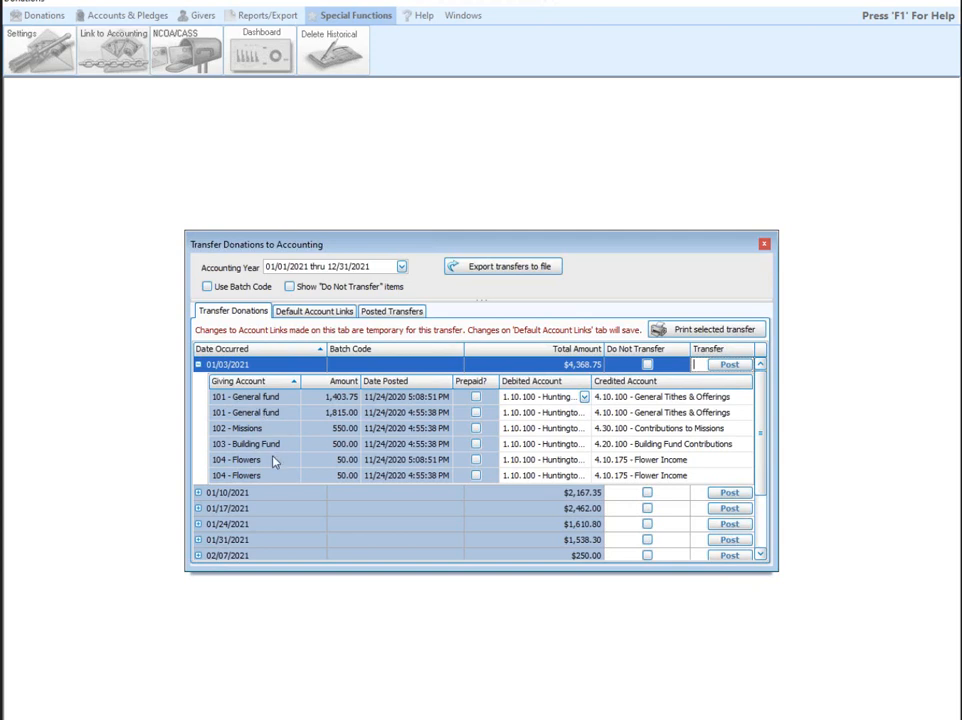
Check the default account links again and return to the expanded entries of the 01/03/2021 transfer.
left_click(309, 313)
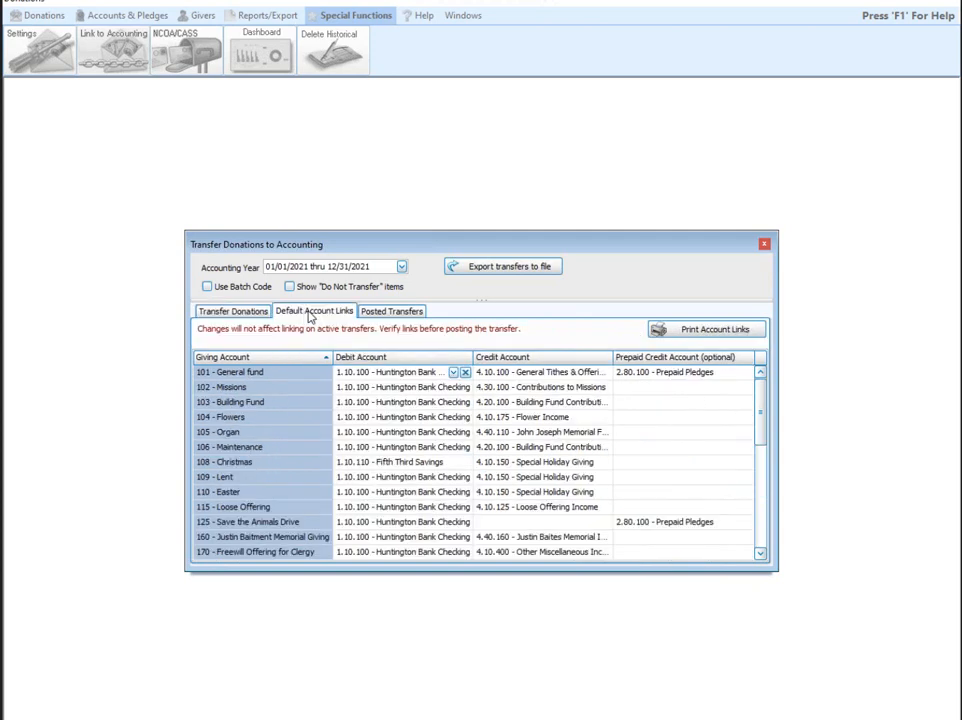
left_click(258, 313)
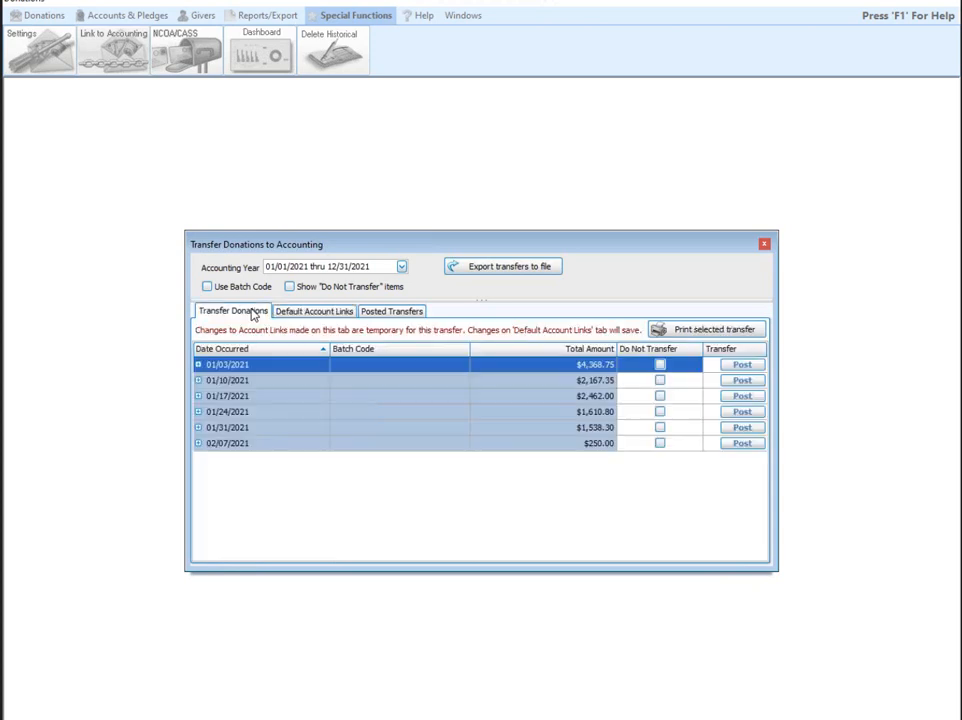
left_click(199, 365)
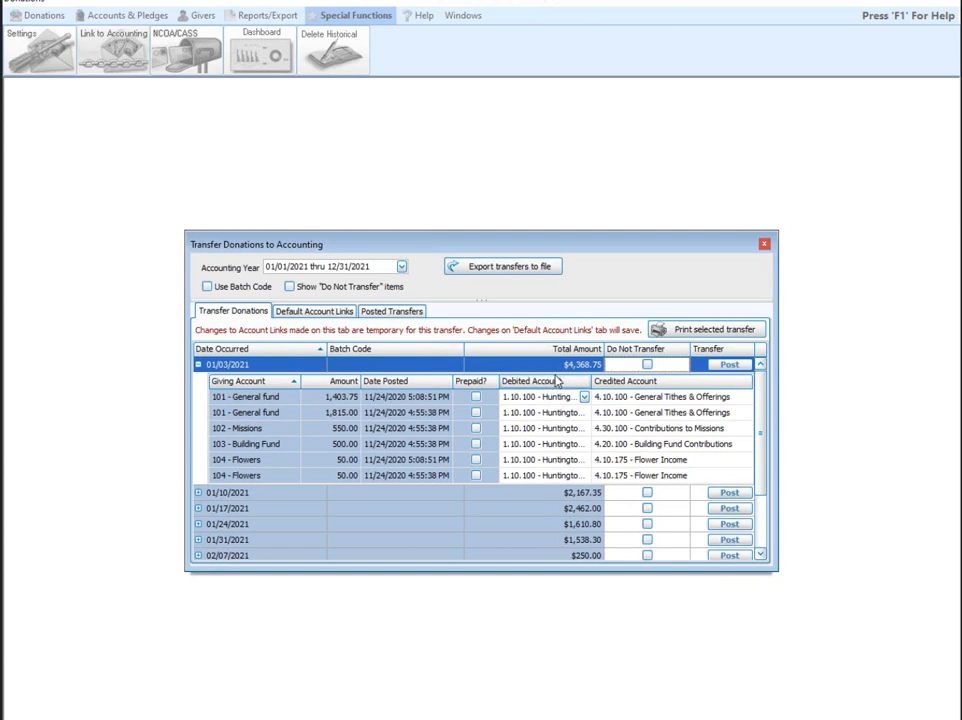
Mark the 01/03/2021 donations as Do Not Transfer and close the transfer window.
left_click(648, 365)
left_click(198, 365)
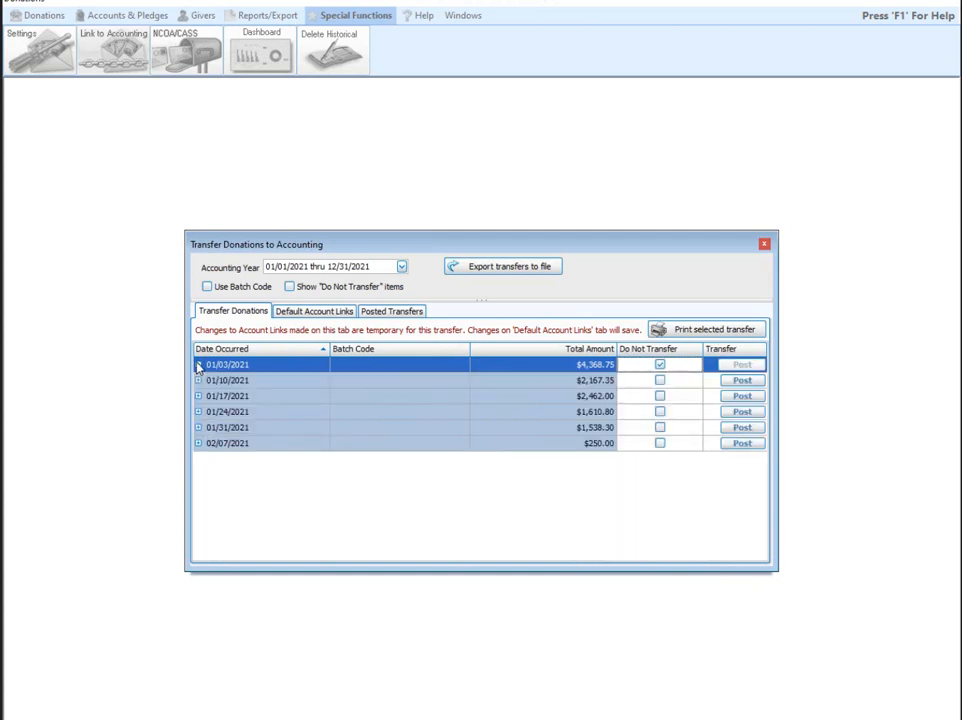
left_click(750, 366)
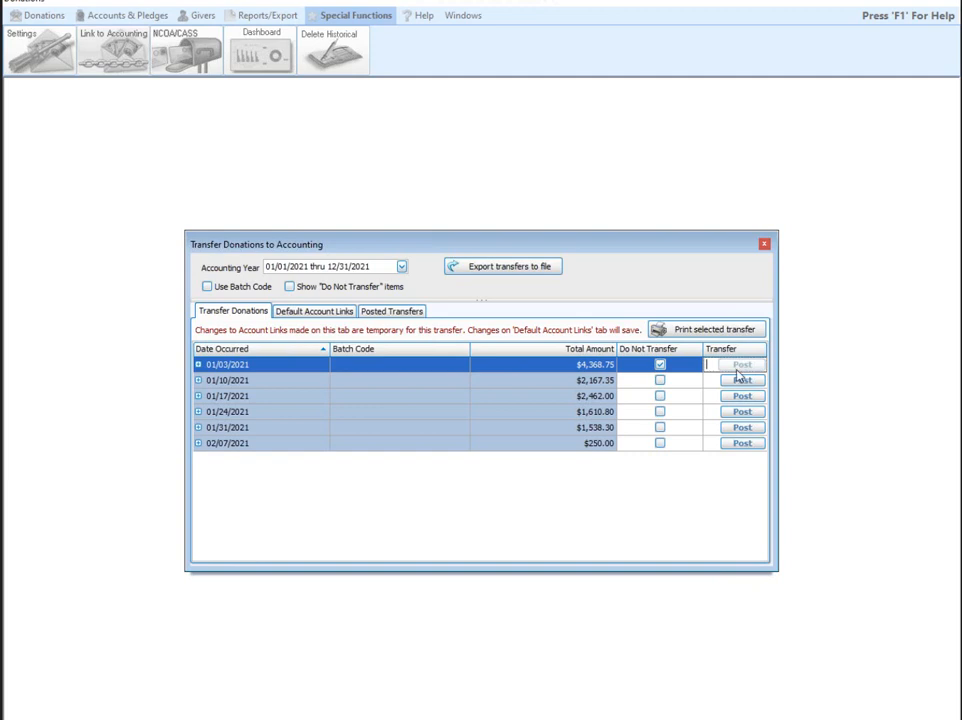
left_click(660, 366)
left_click(660, 367)
left_click(764, 245)
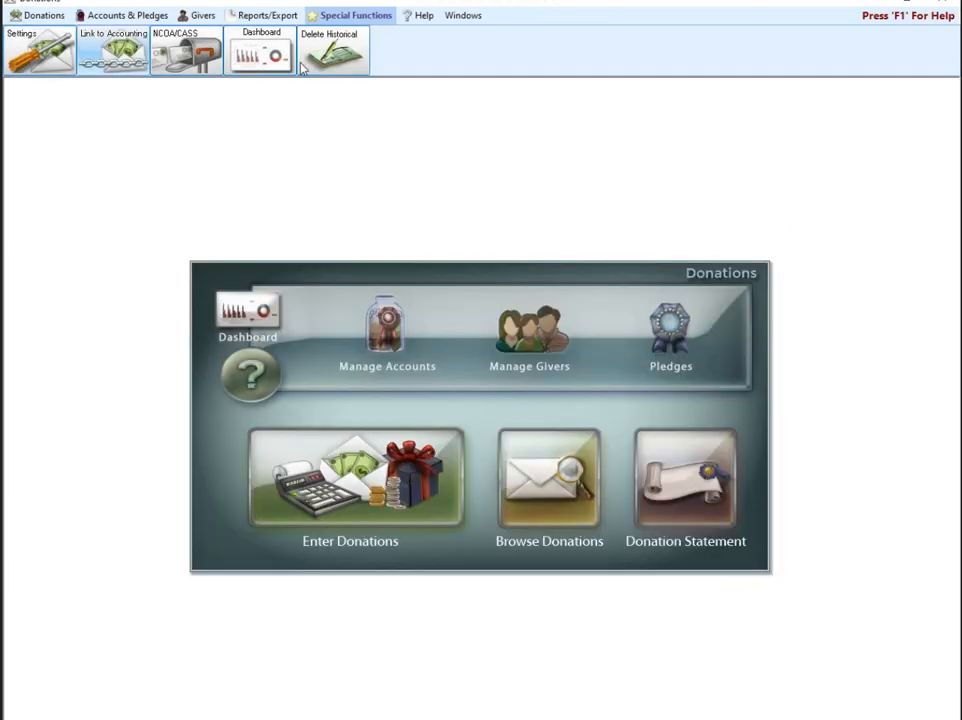
Reopen Link to Accounting and include the "Do Not Transfer" items in the list of donation transfers.
left_click(116, 57)
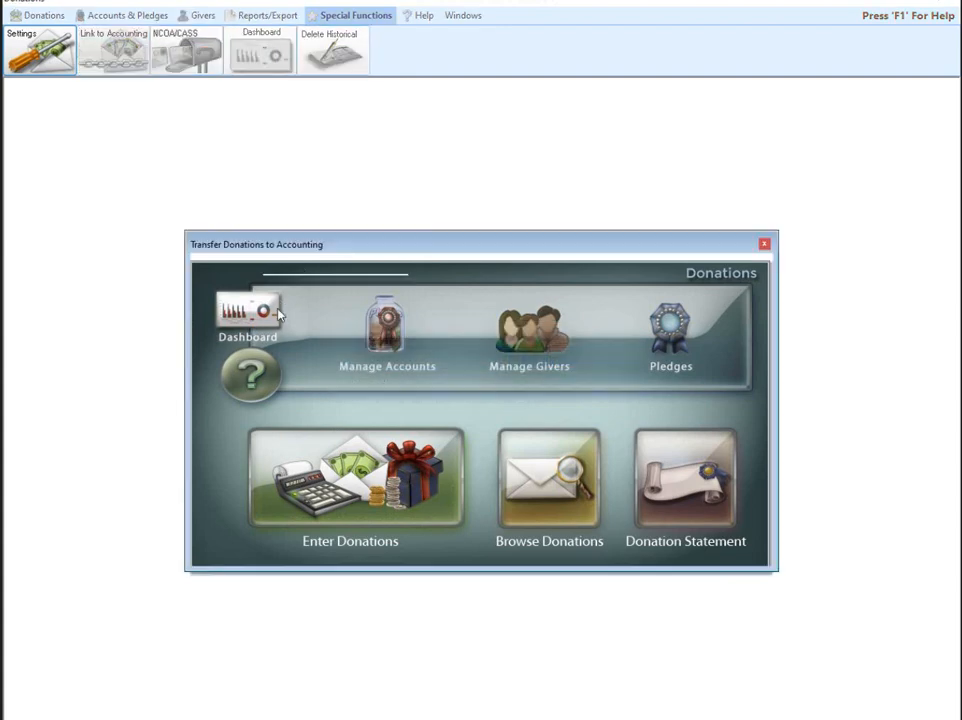
left_click(251, 313)
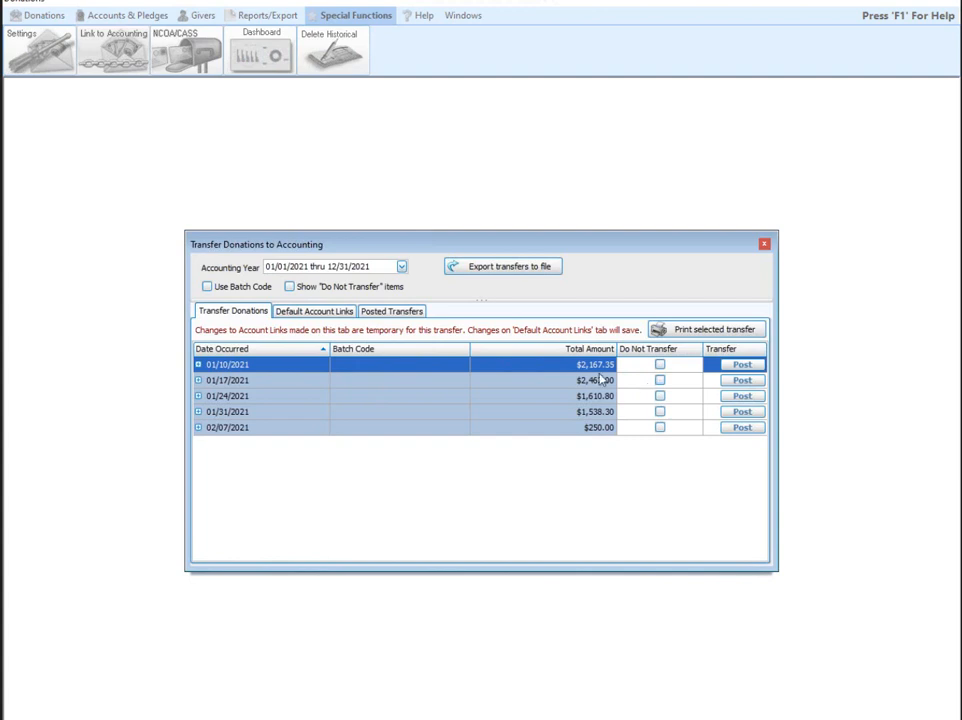
left_click(300, 289)
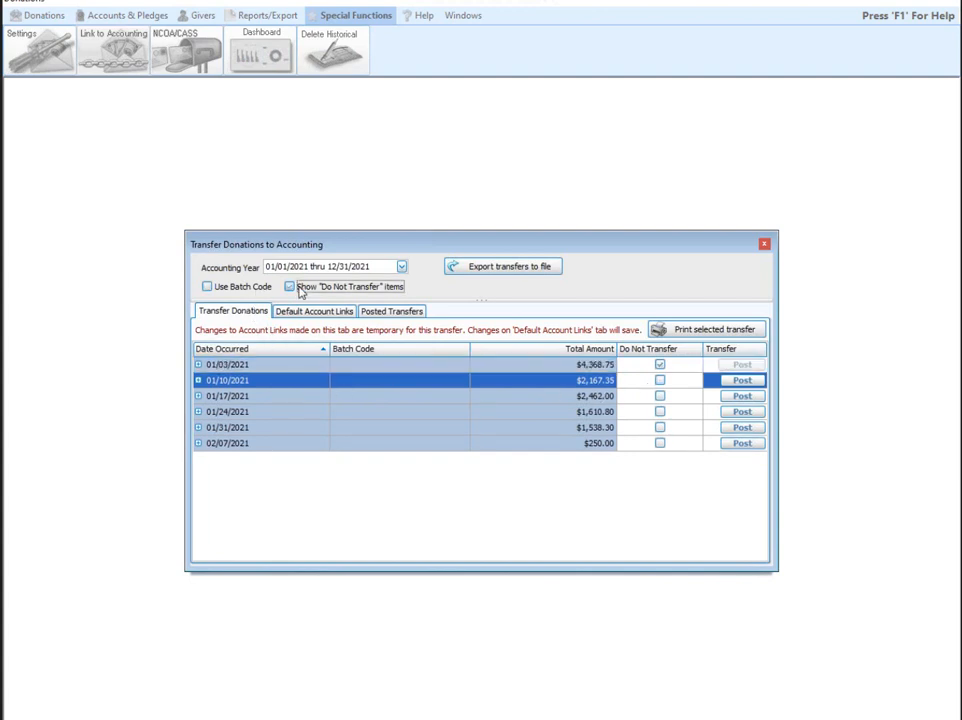
Clear the Do Not Transfer mark of the 01/03/2021 donations so they can be posted again.
left_click(660, 366)
left_click(660, 365)
left_click(660, 366)
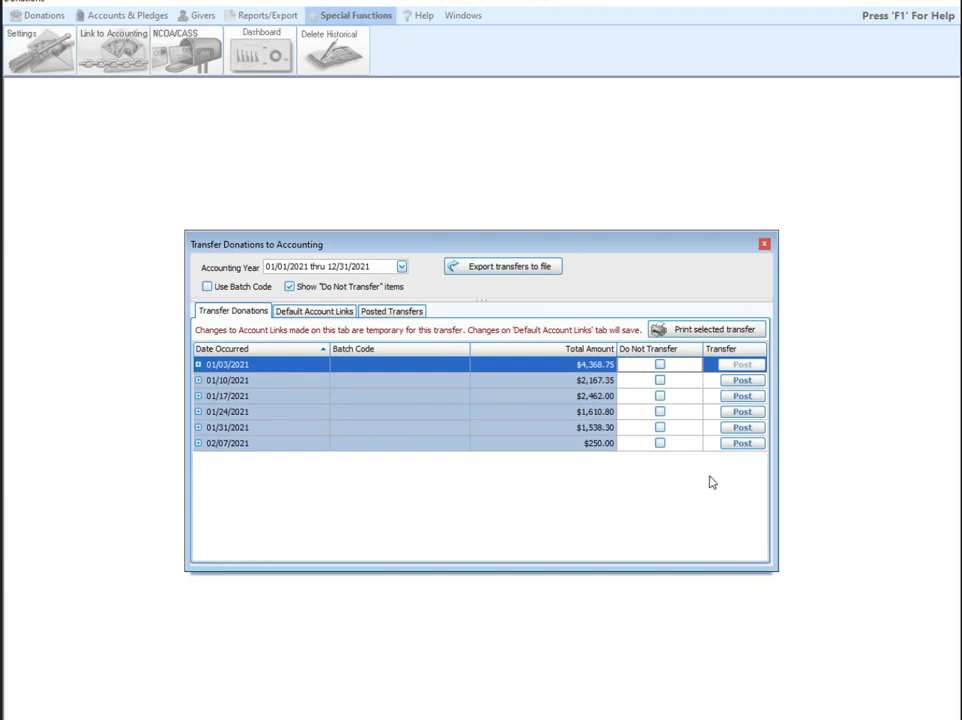
left_click(704, 429)
left_click(710, 371)
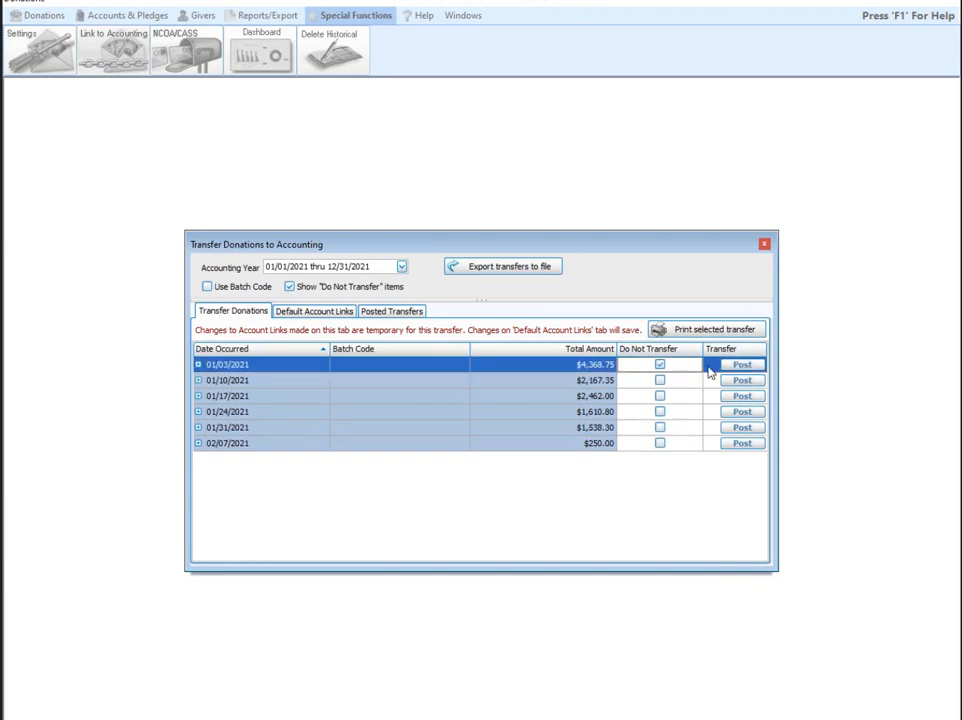
left_click(660, 366)
Change the credited account of the 102 - Missions entry in the 01/03/2021 transfer to 4.30.110 - Soup Kitchen Income, and check the default links.
left_click(198, 365)
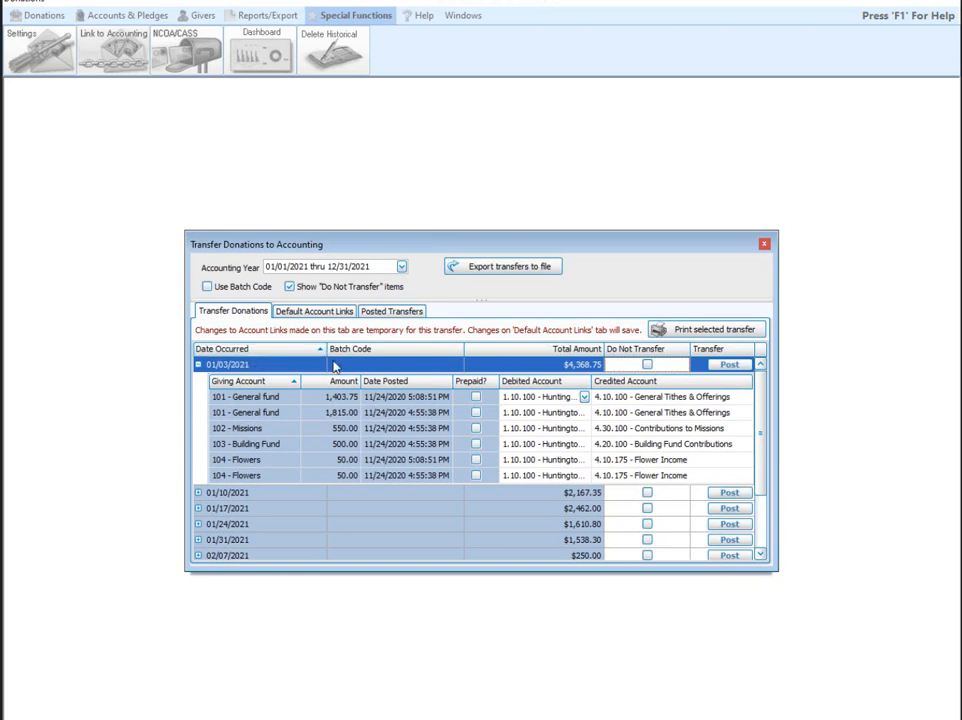
left_click(285, 432)
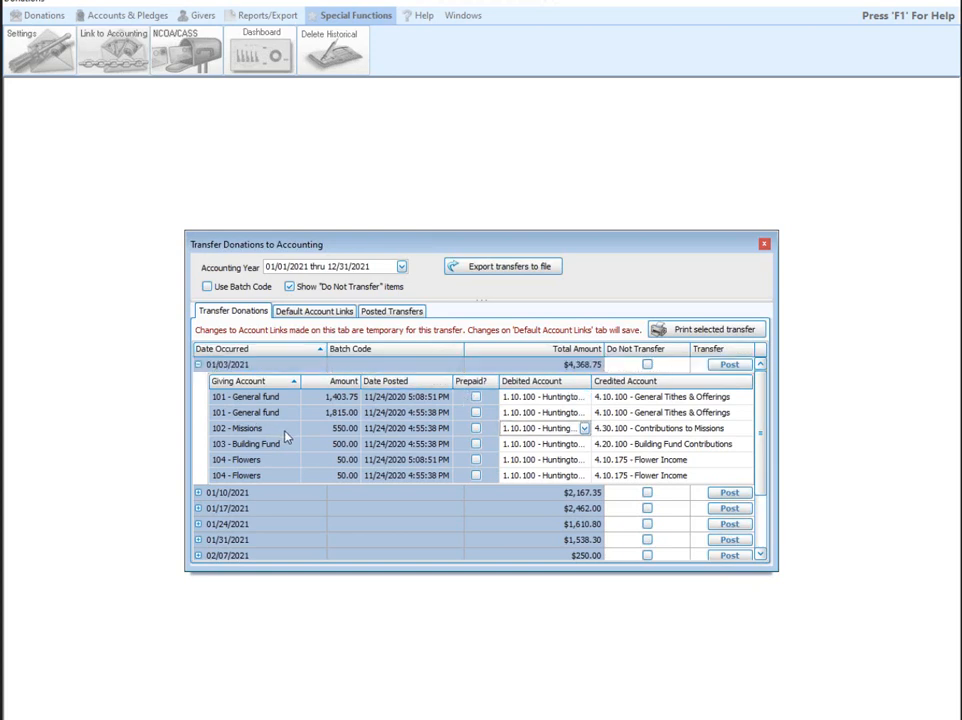
left_click(650, 428)
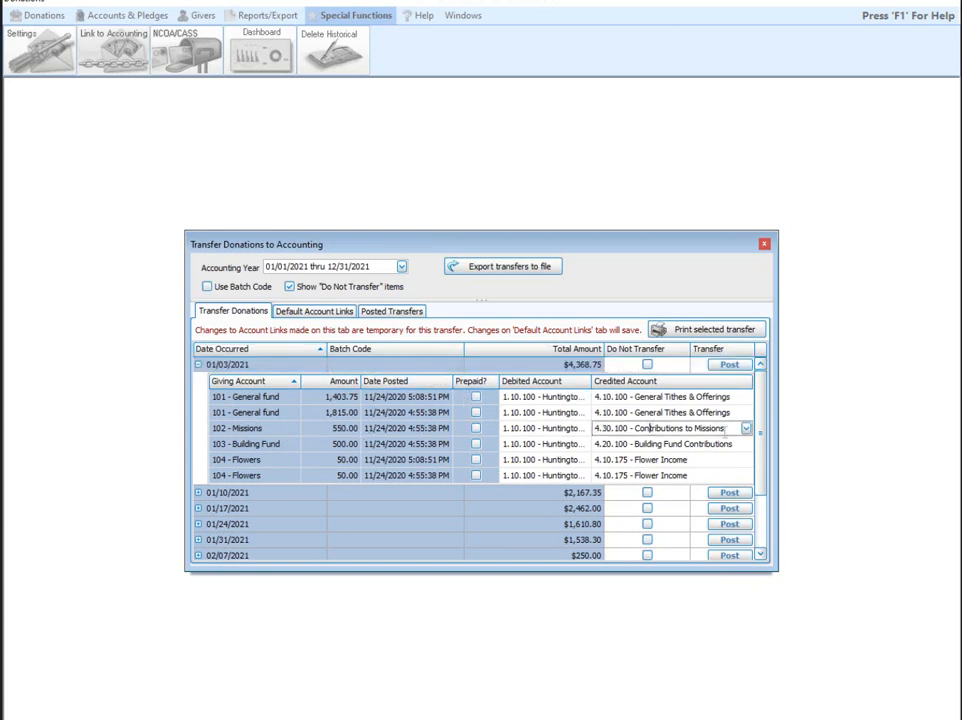
left_click(746, 428)
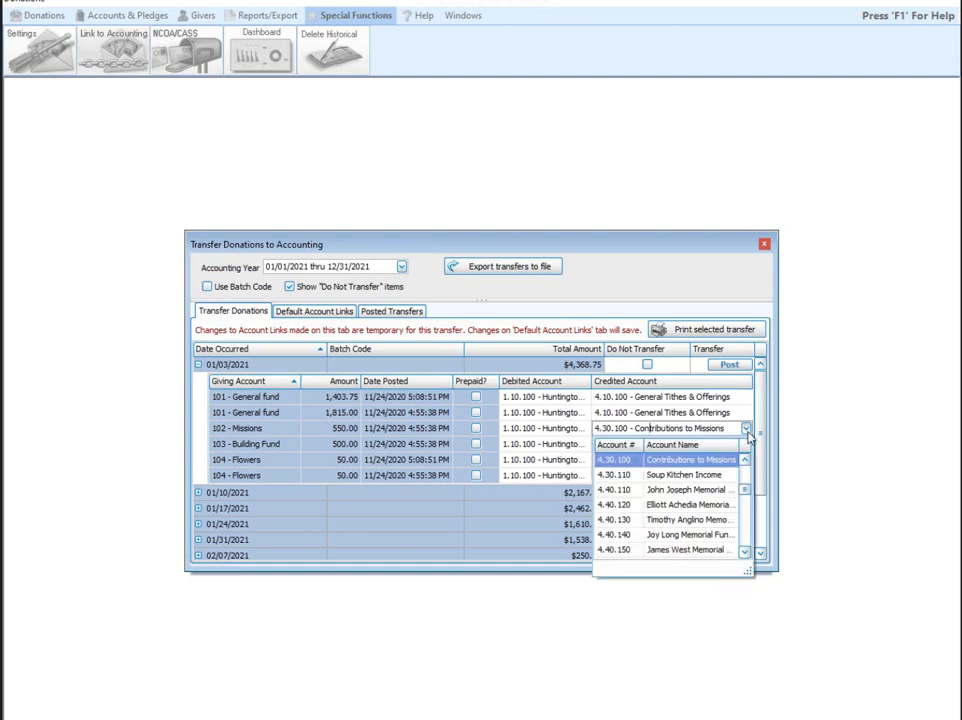
left_click(700, 474)
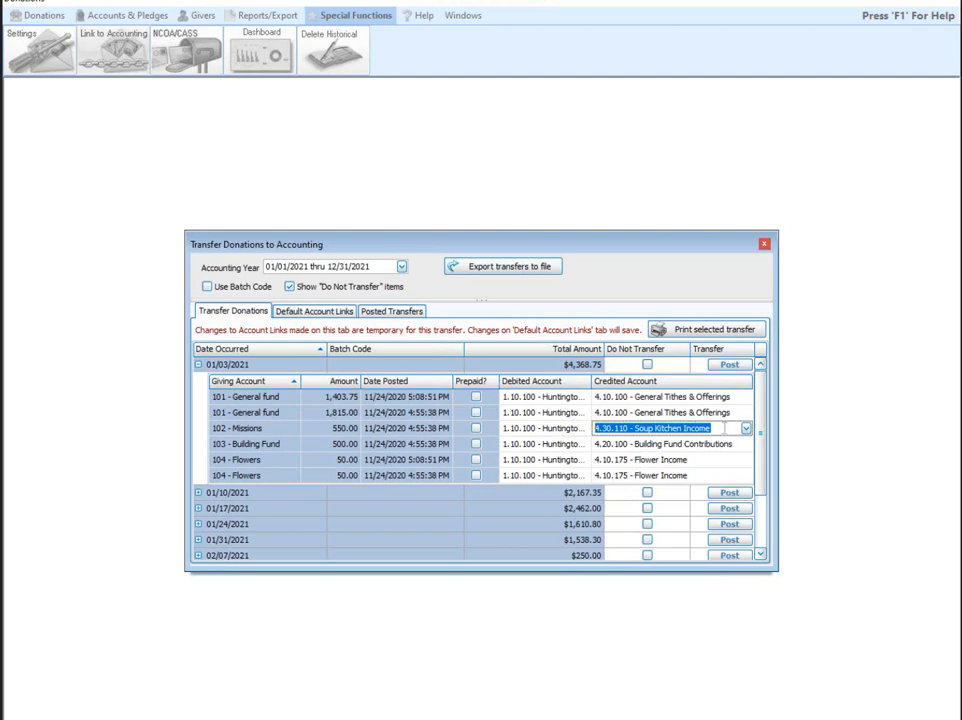
left_click(316, 312)
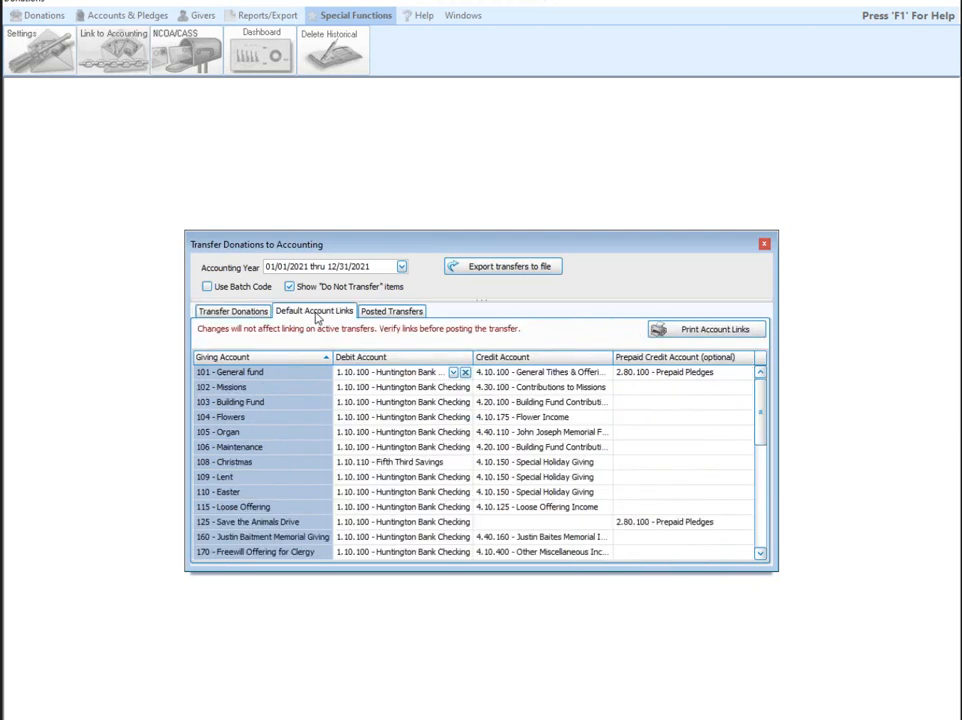
left_click(238, 311)
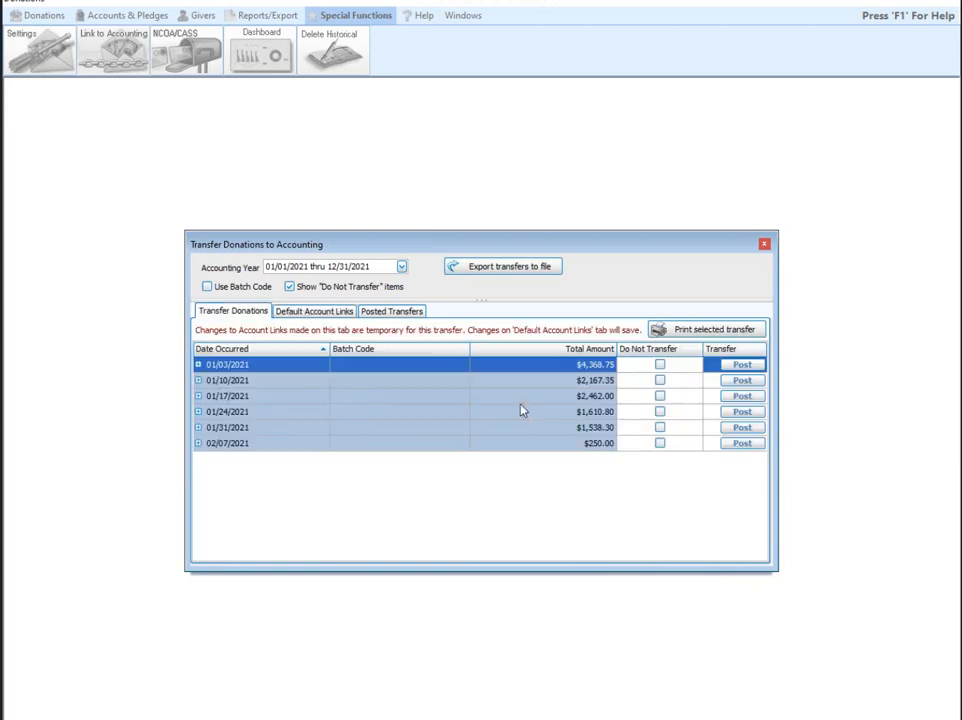
Review the giving entries and their debited and credited accounts in the 01/10/2021 and 01/03/2021 transfers.
left_click(198, 380)
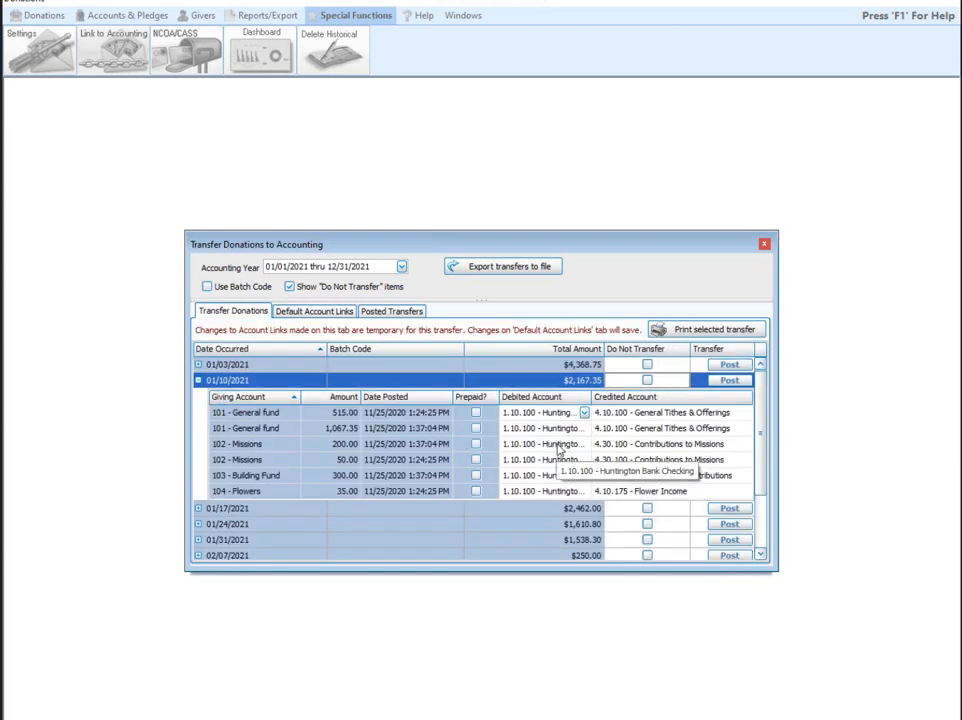
left_click(198, 380)
left_click(198, 364)
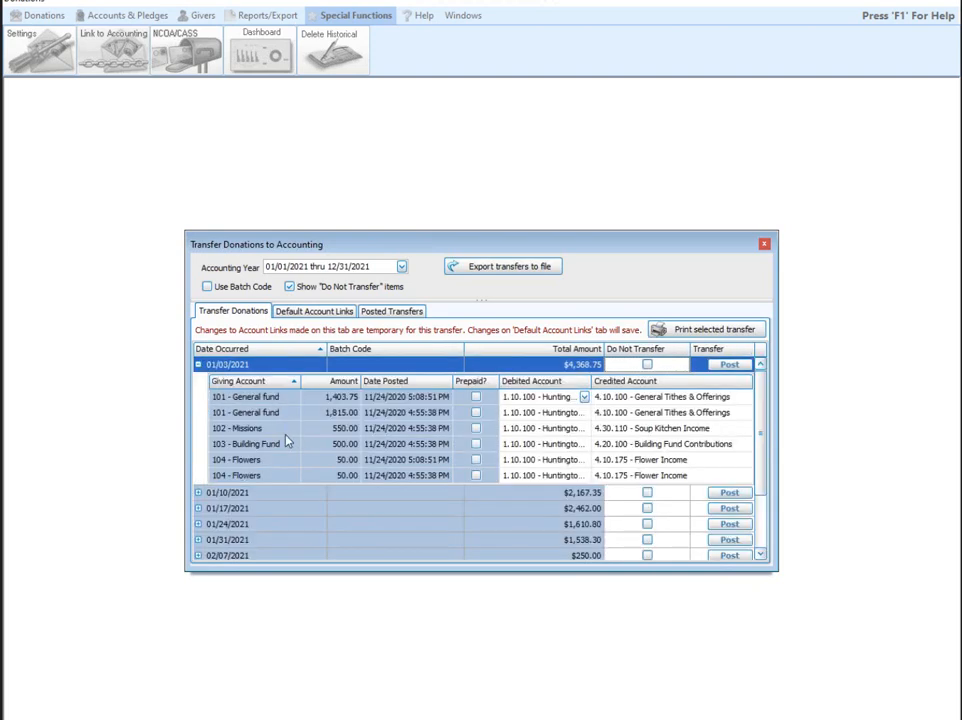
left_click(718, 429)
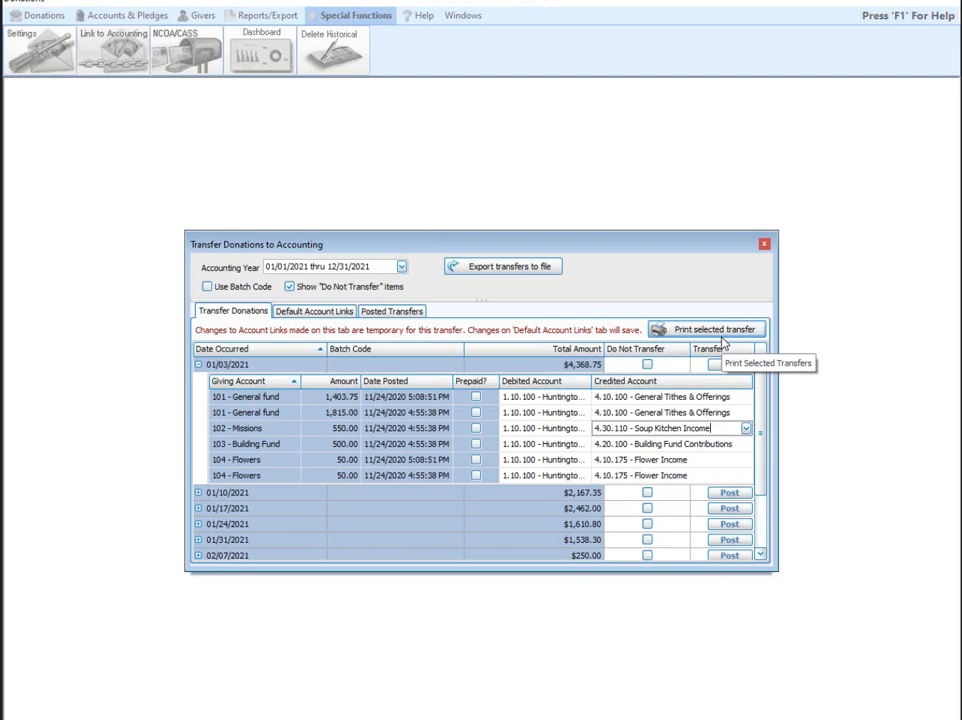
left_click(198, 364)
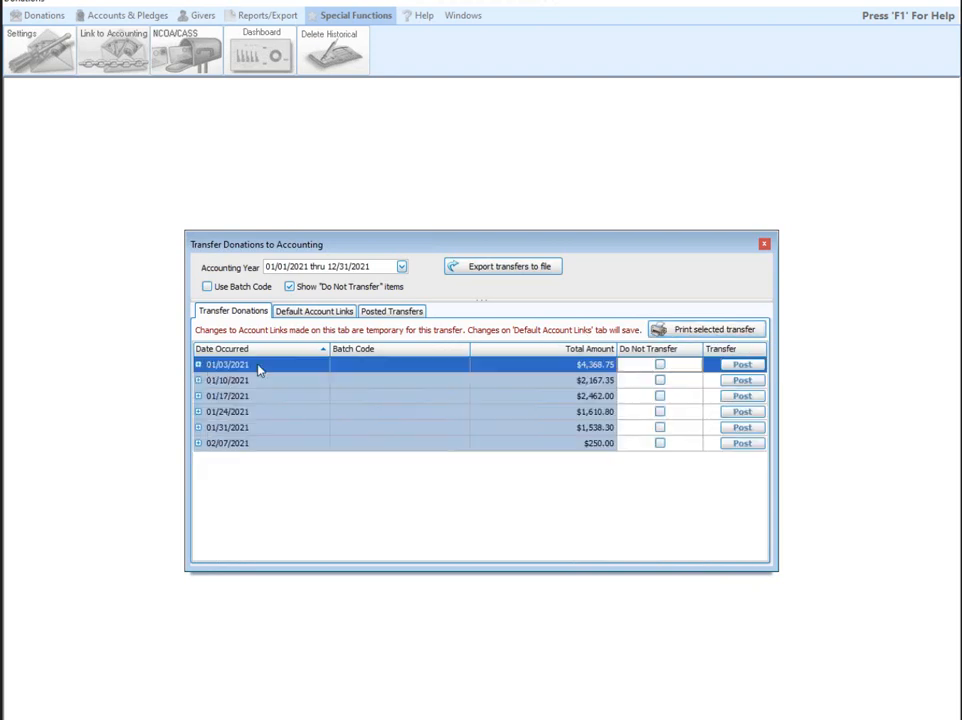
Preview the transfer report for the unposted 01/03/2021 donations with the default columns, and close the report.
left_click(712, 330)
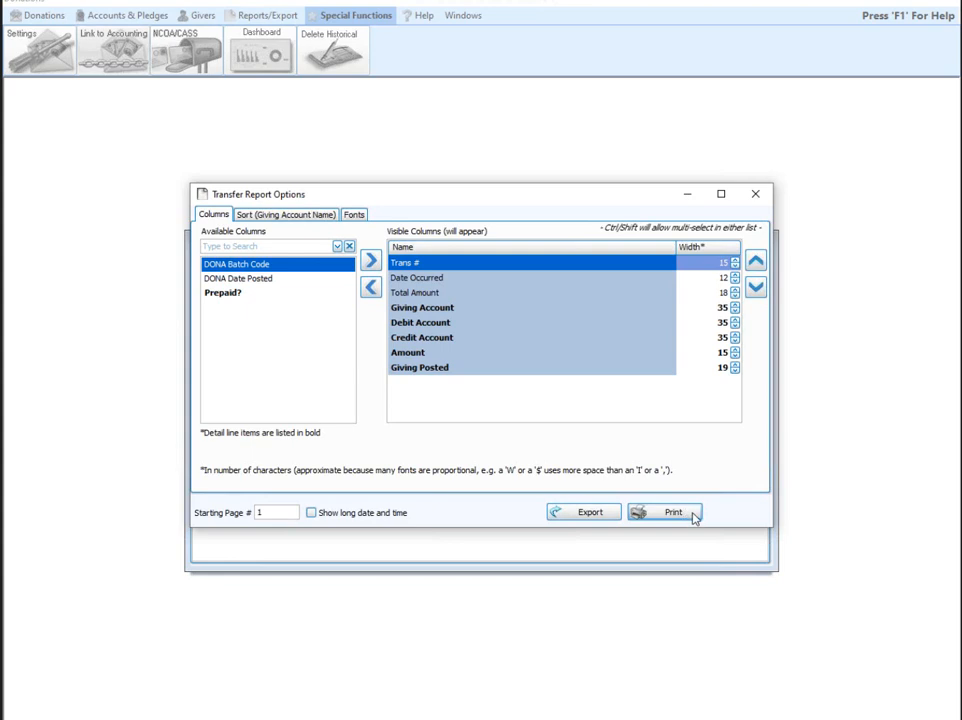
left_click(695, 515)
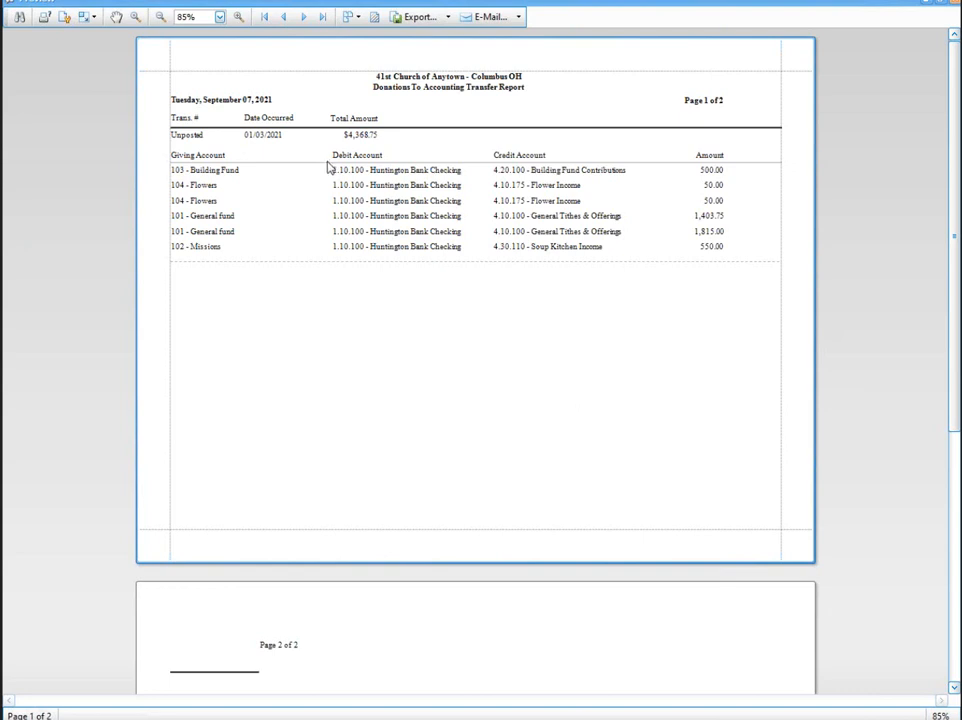
left_click(185, 143)
left_click(950, 2)
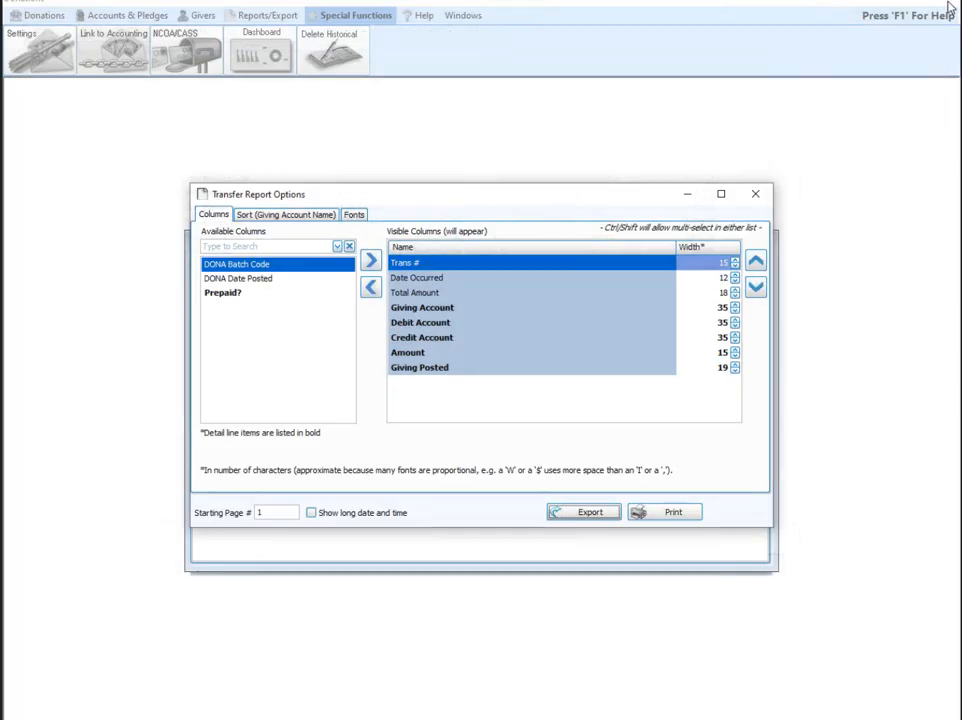
left_click(757, 195)
Post the 01/03/2021 donations to Accounting without transaction comments.
left_click(756, 366)
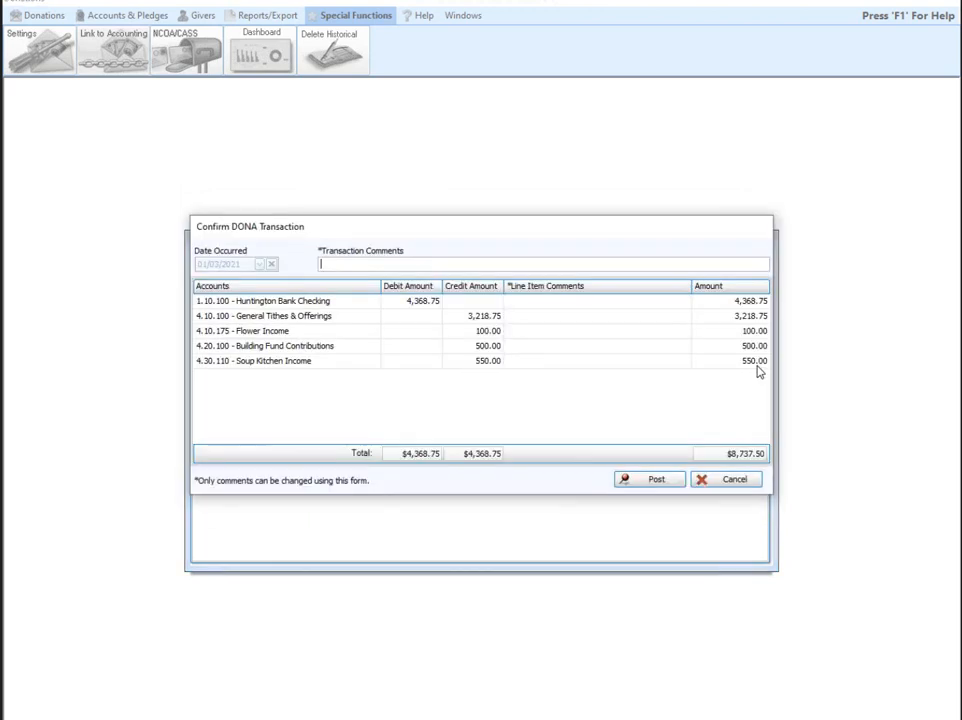
left_click(665, 482)
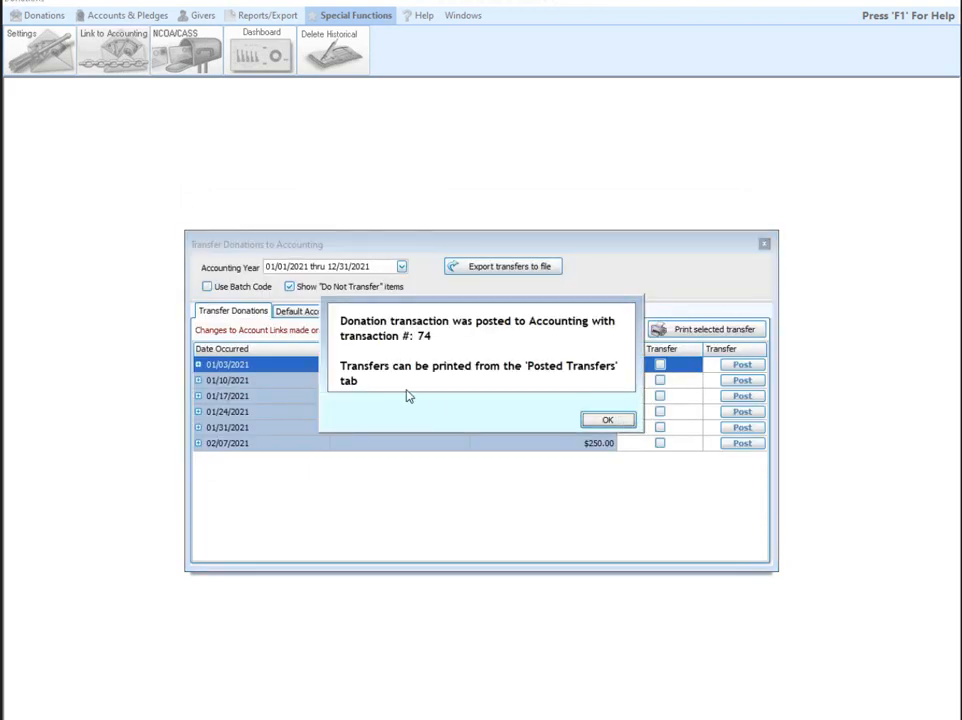
left_click(607, 420)
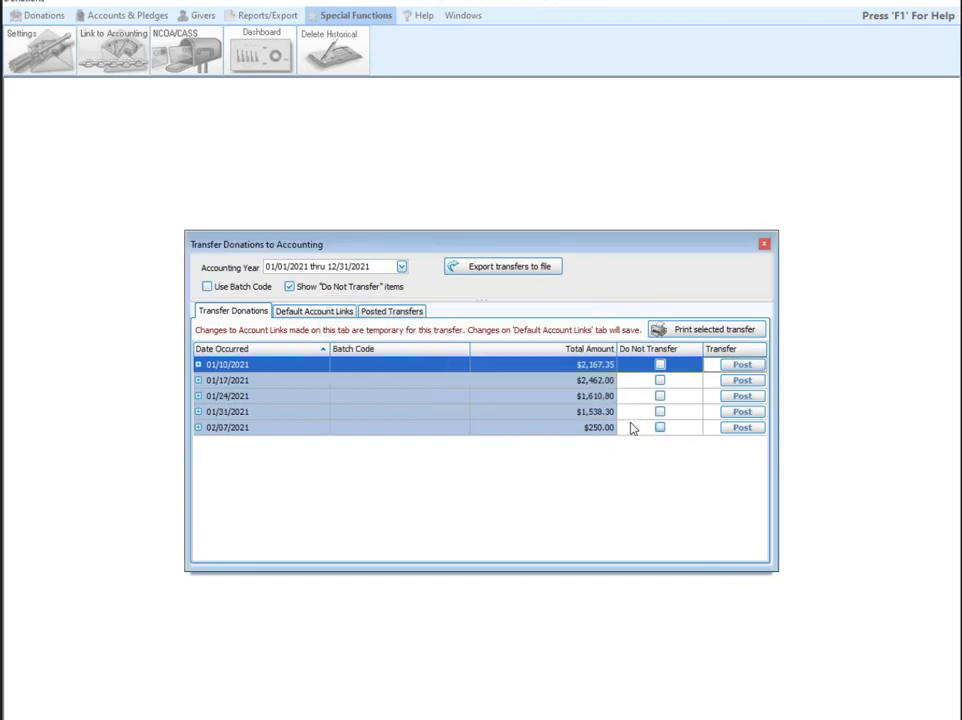
Preview both pages of the transfer report for the posted 01/03/2021 transfer, and close the report and the transfer window.
left_click(407, 317)
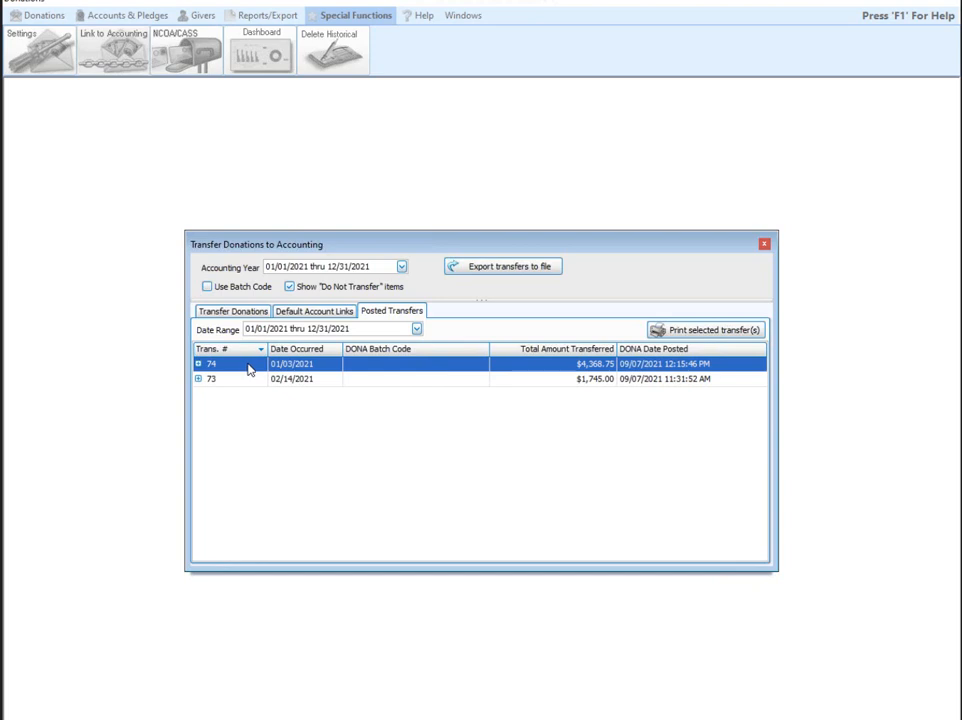
left_click(700, 332)
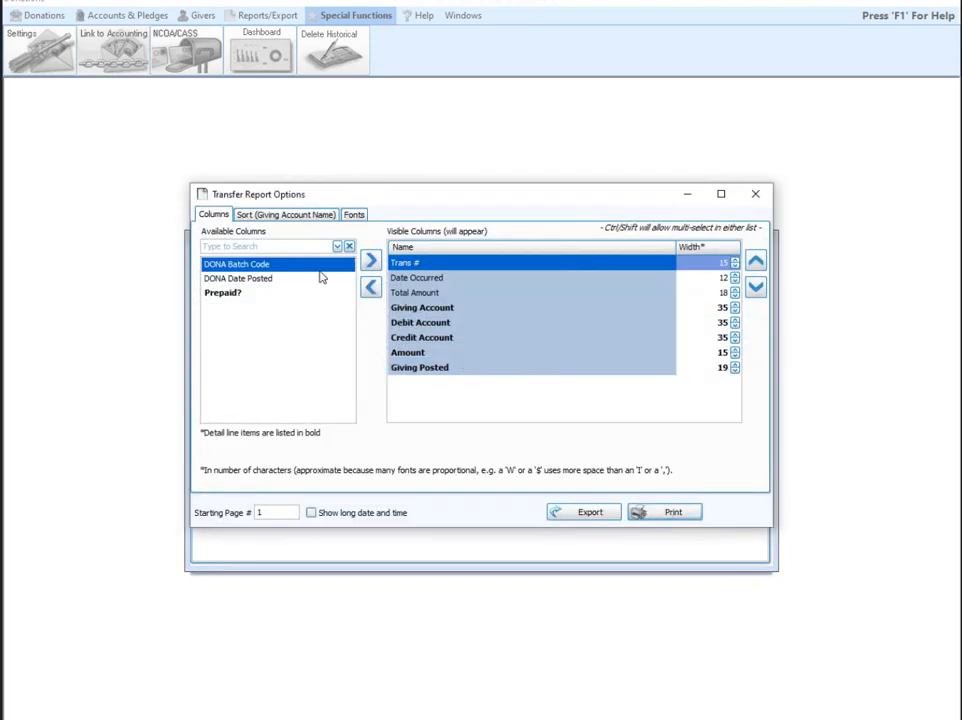
left_click(690, 516)
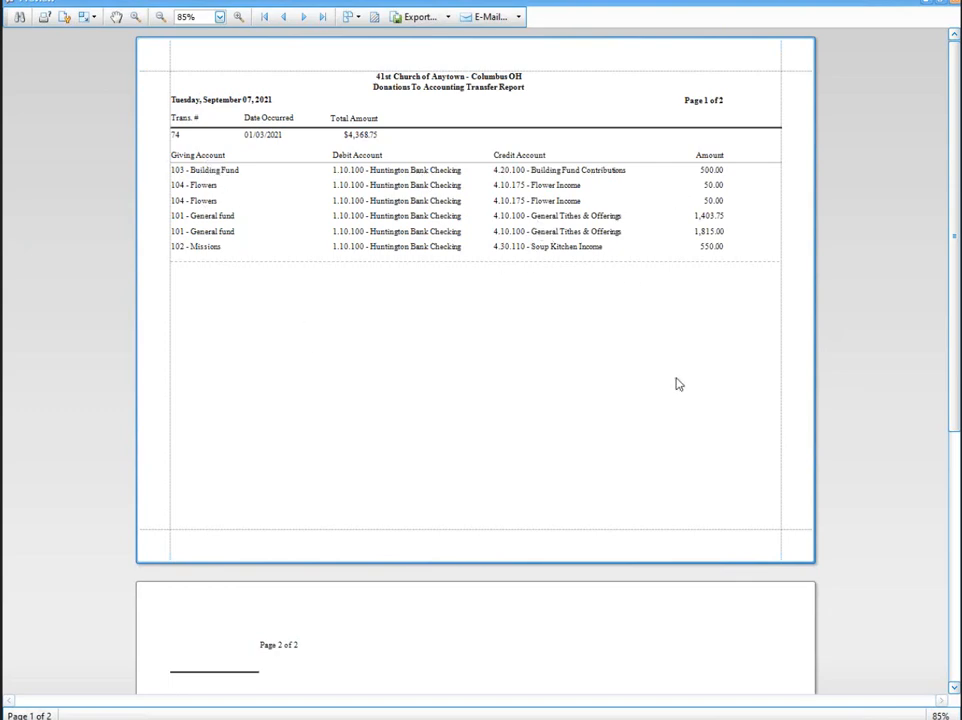
scroll(678, 392, "down", 1)
scroll(678, 393, "down", 3)
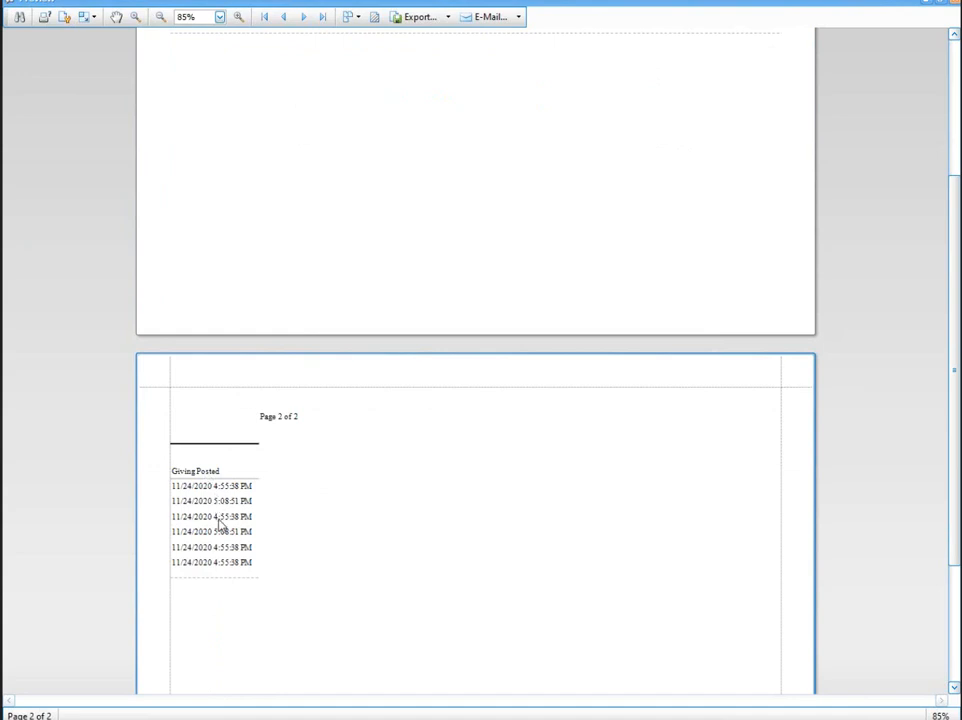
scroll(384, 541, "up", 4)
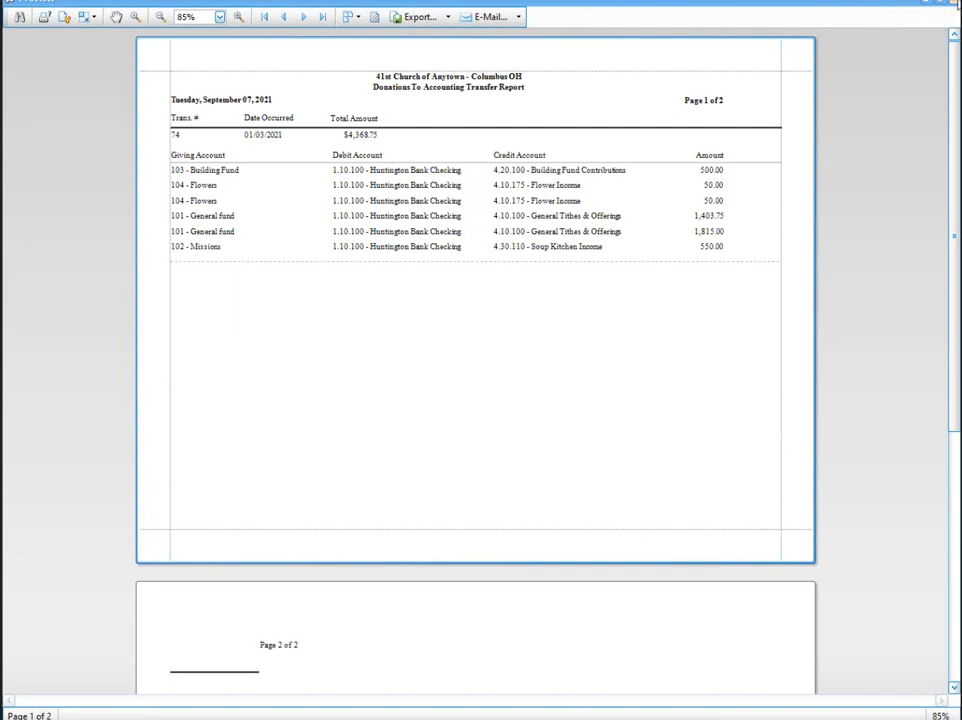
left_click(957, 3)
left_click(757, 193)
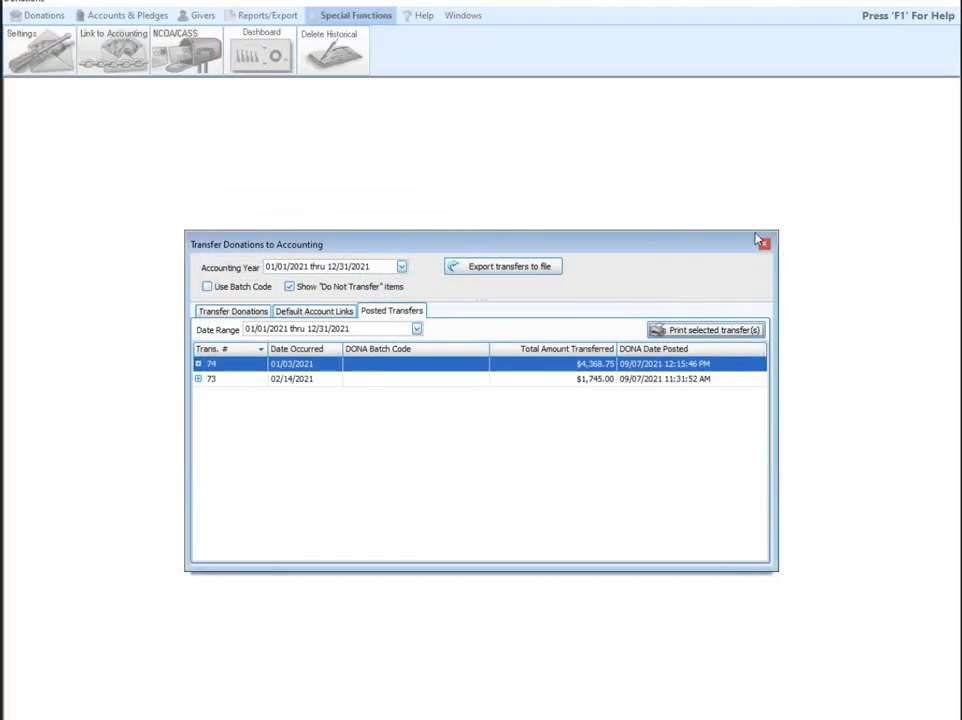
left_click(761, 243)
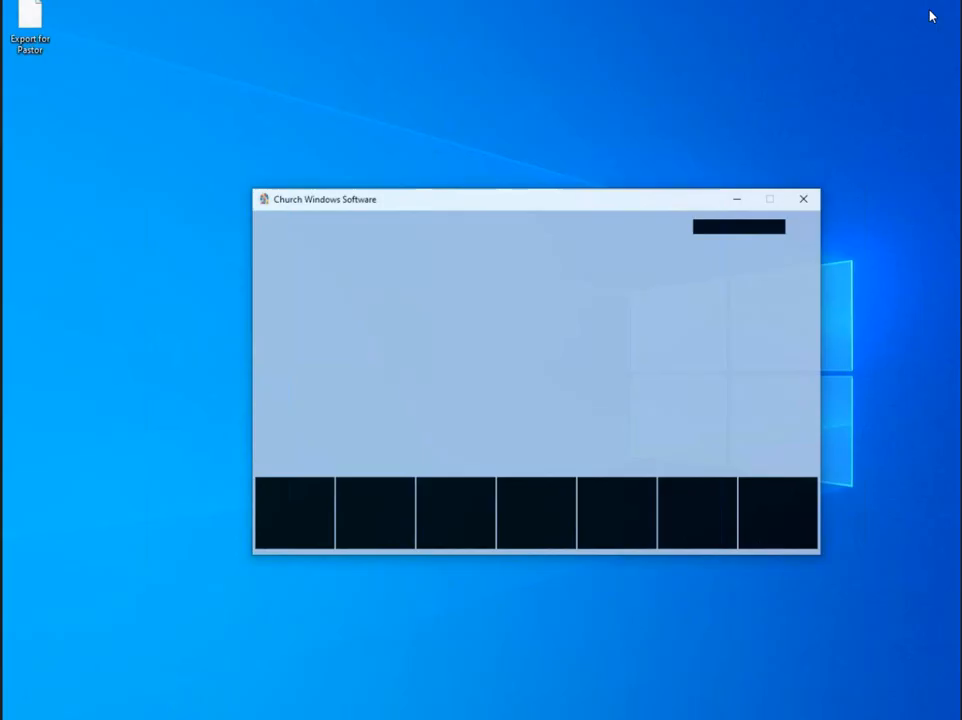
Back up all Membership, Scheduler, Donations and Accounting data to the Desktop from the Church Windows main window.
left_click(597, 510)
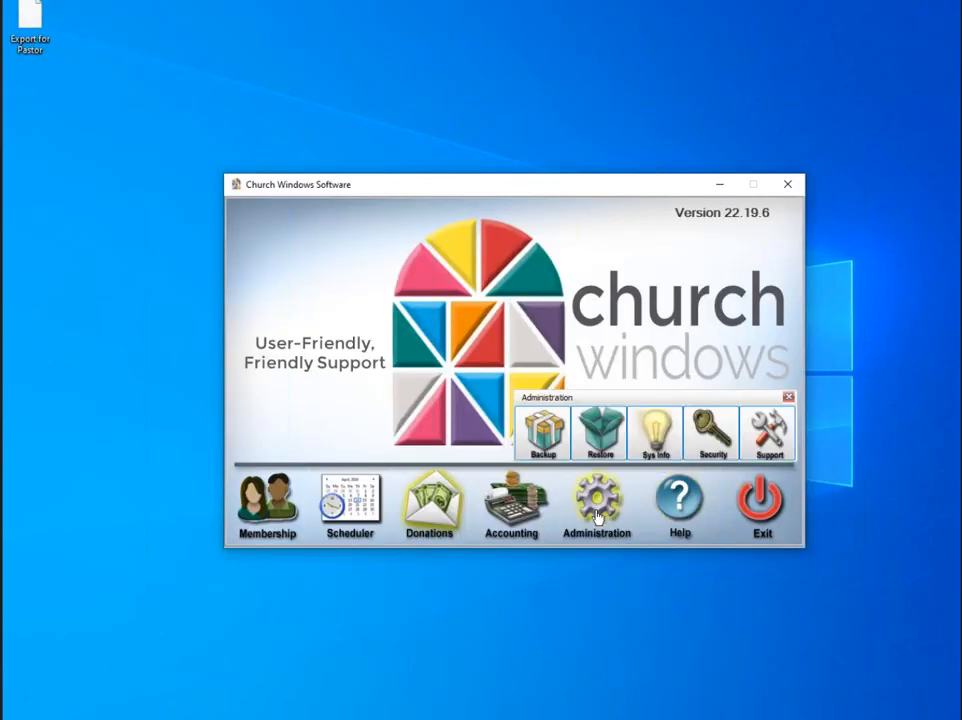
left_click(557, 428)
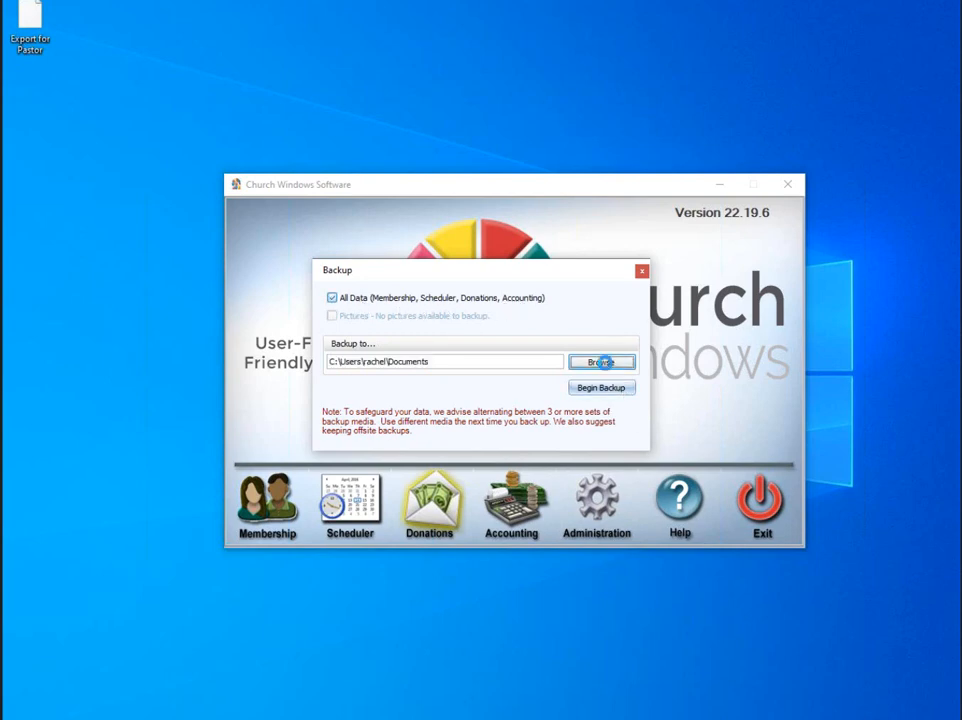
left_click(608, 363)
left_click(432, 309)
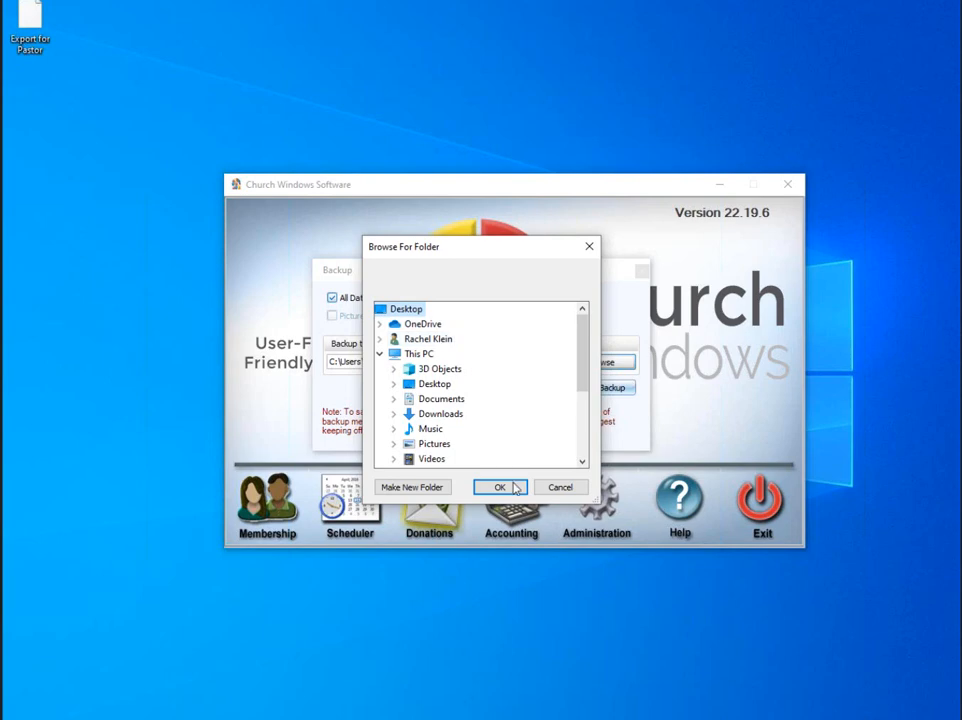
left_click(500, 487)
left_click(606, 387)
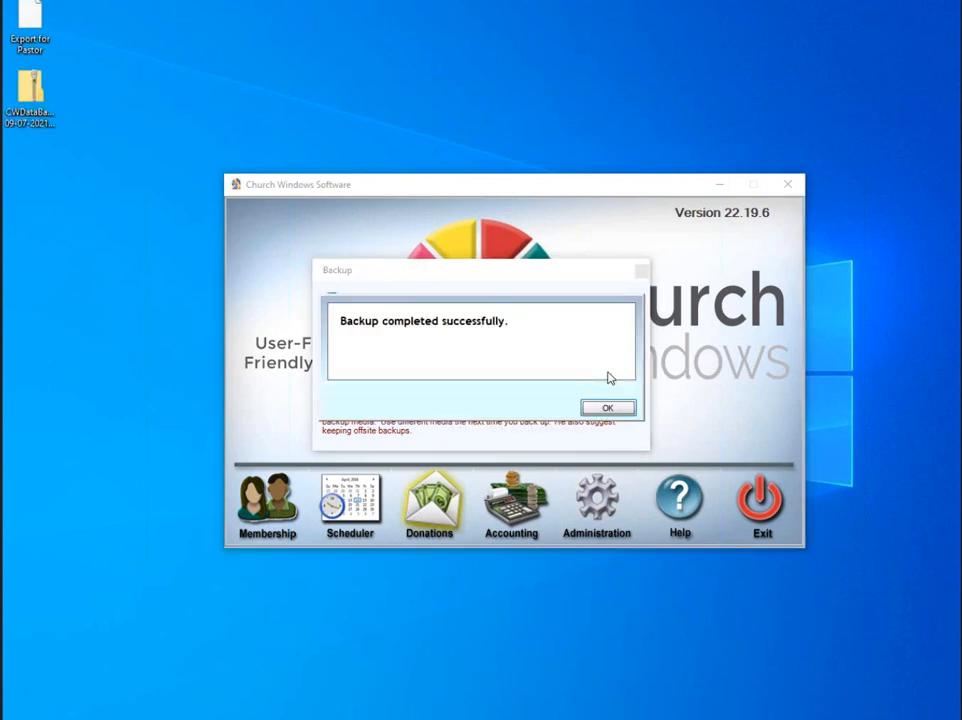
left_click(617, 409)
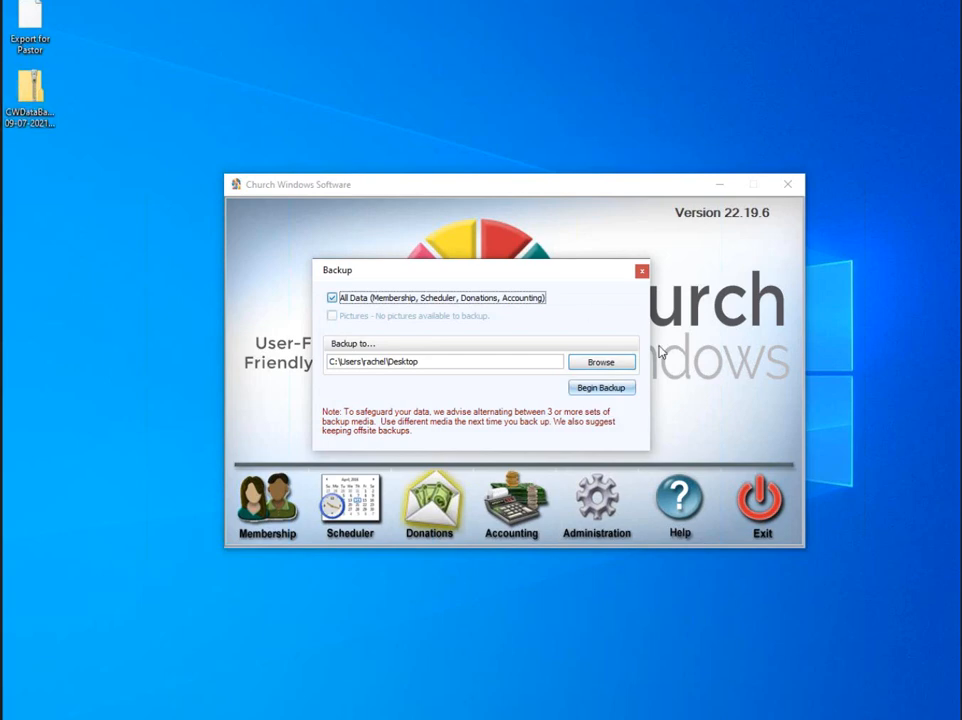
left_click(641, 270)
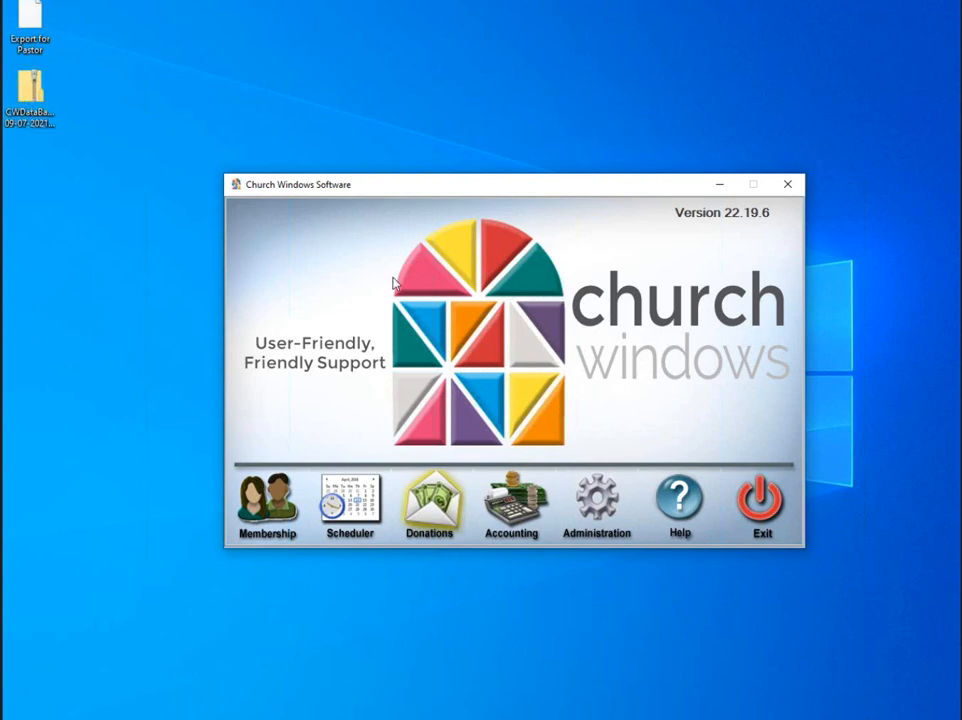
Load the Desktop backup CWDataBackup 09-07-2021 12.17.57 PM for restoring and examine the files in its Data folder.
left_click(618, 537)
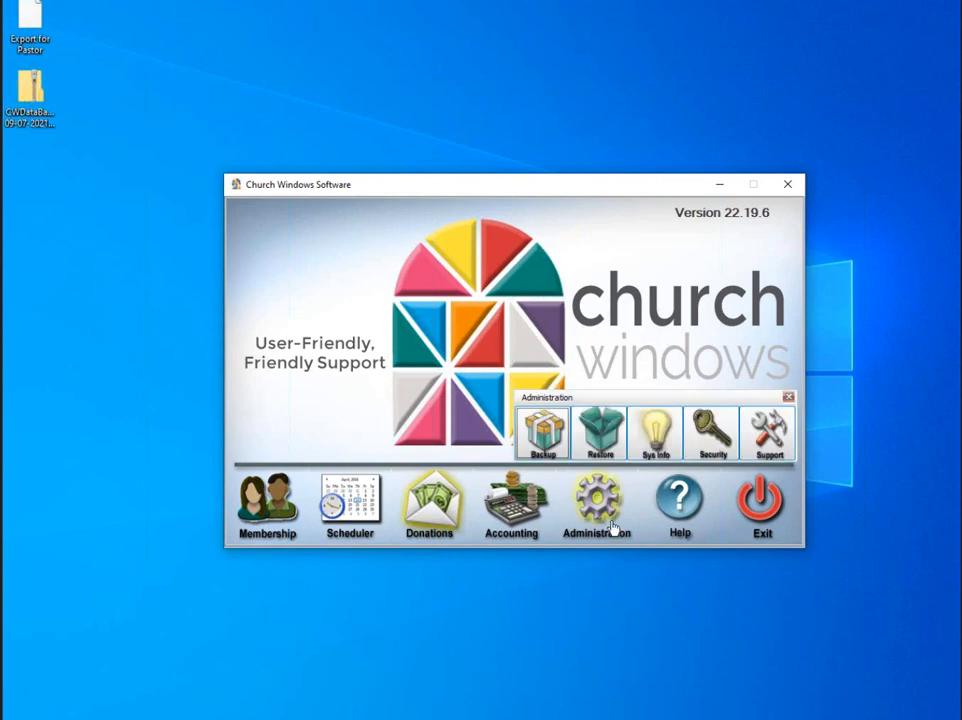
left_click(601, 434)
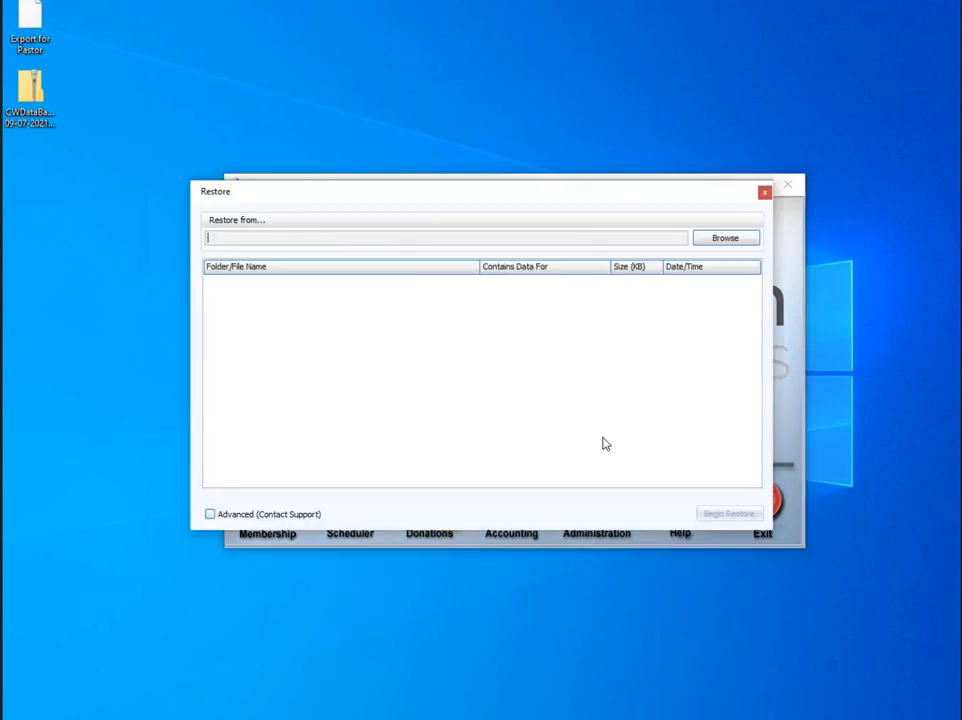
left_click(746, 239)
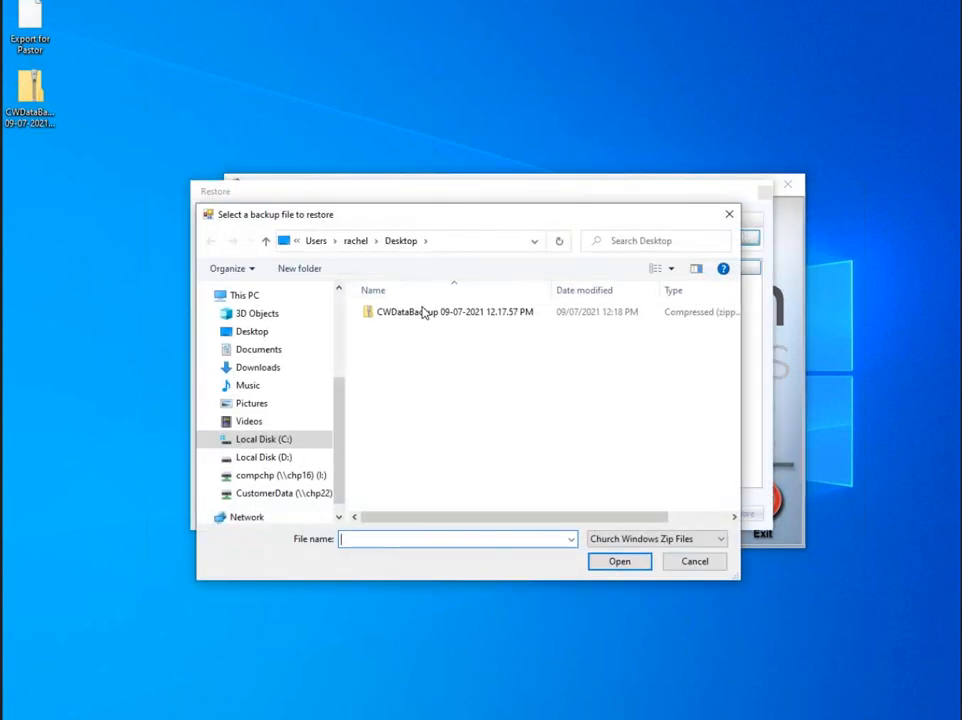
left_click(447, 314)
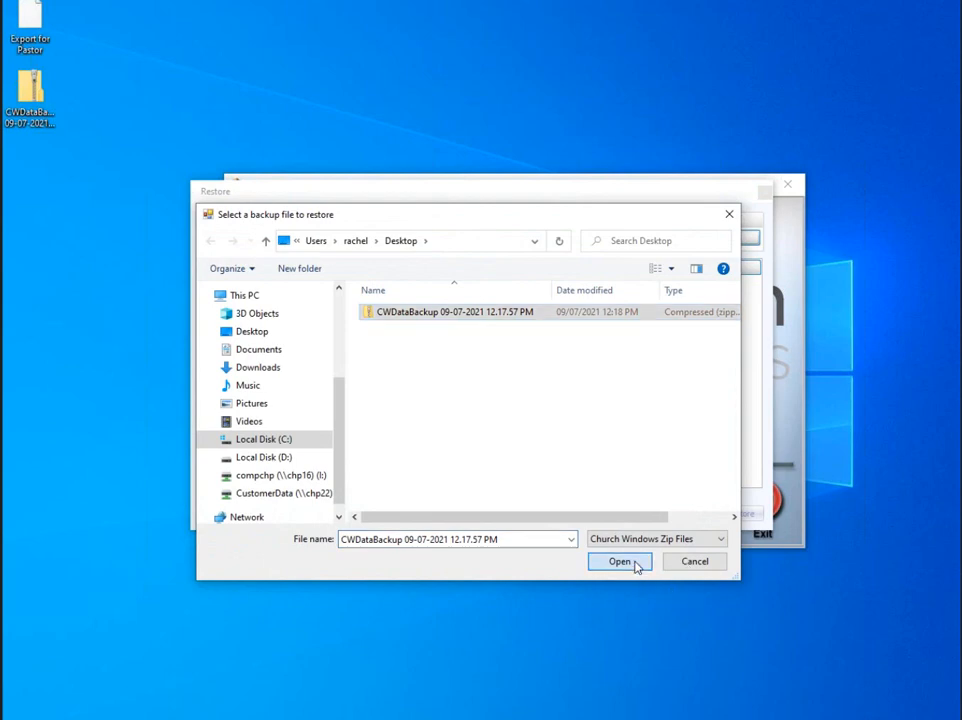
left_click(636, 564)
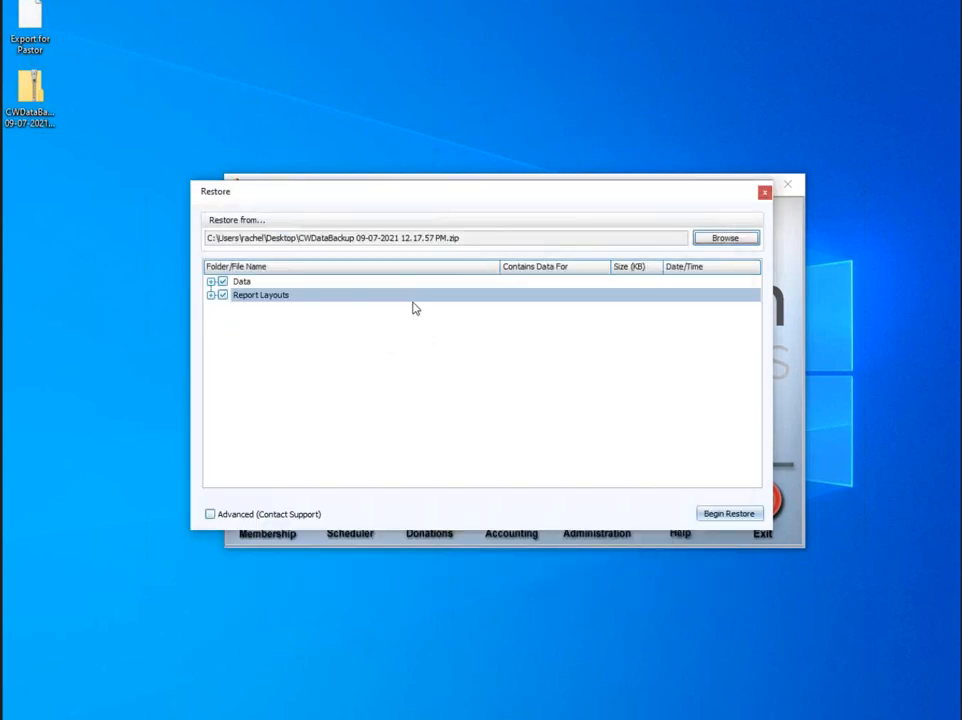
left_click(211, 283)
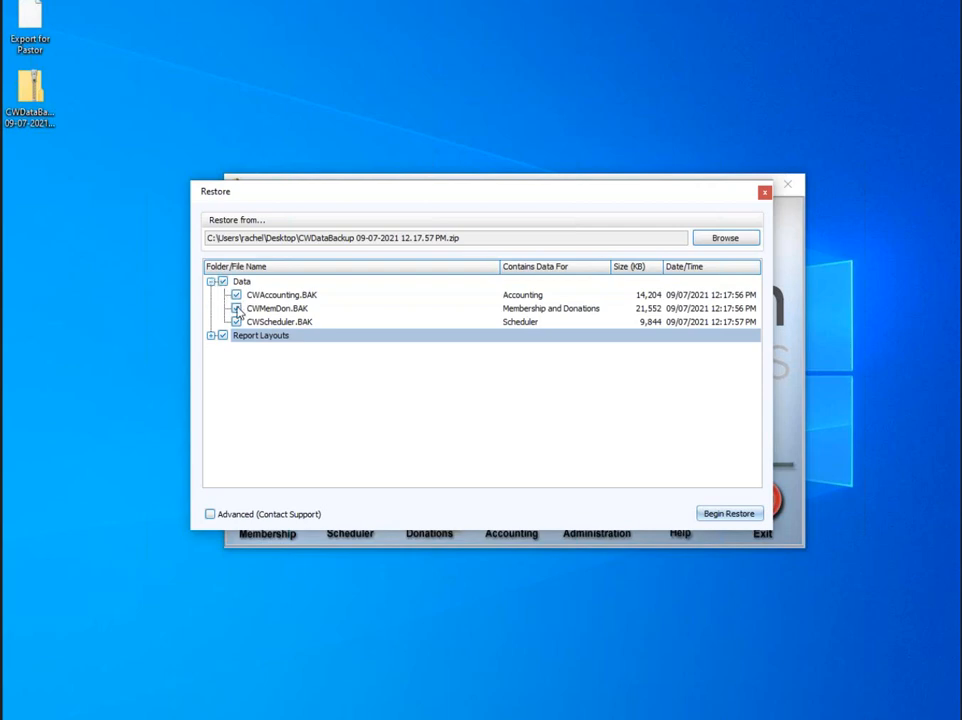
Try to exclude the Membership, Scheduler and Donations files from the restore, cancel the separate restore and close the Restore window.
left_click(236, 321)
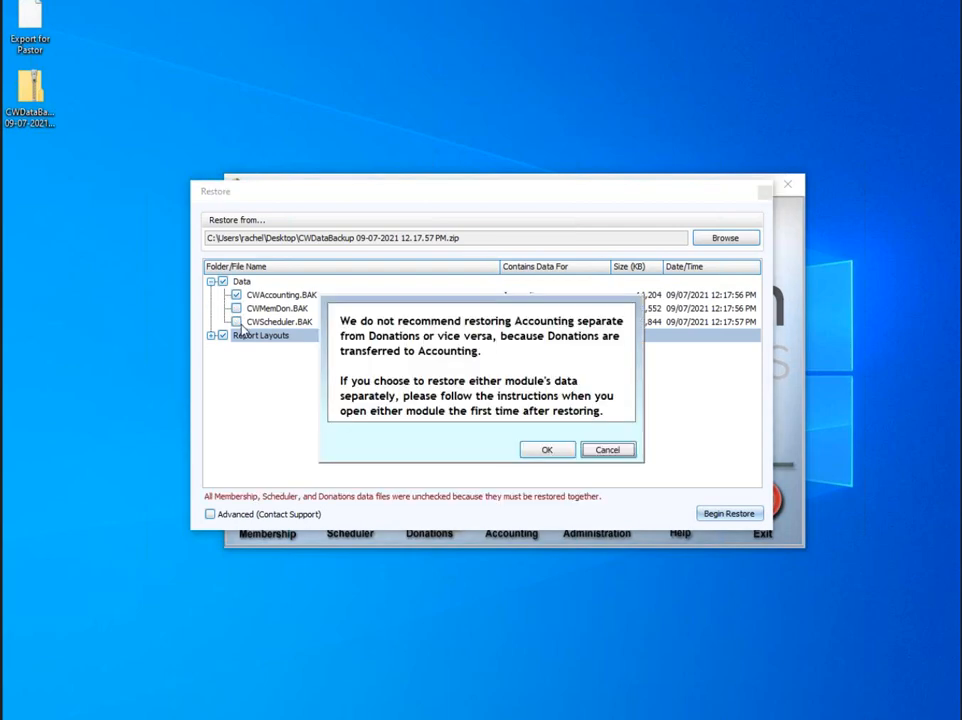
left_click(630, 450)
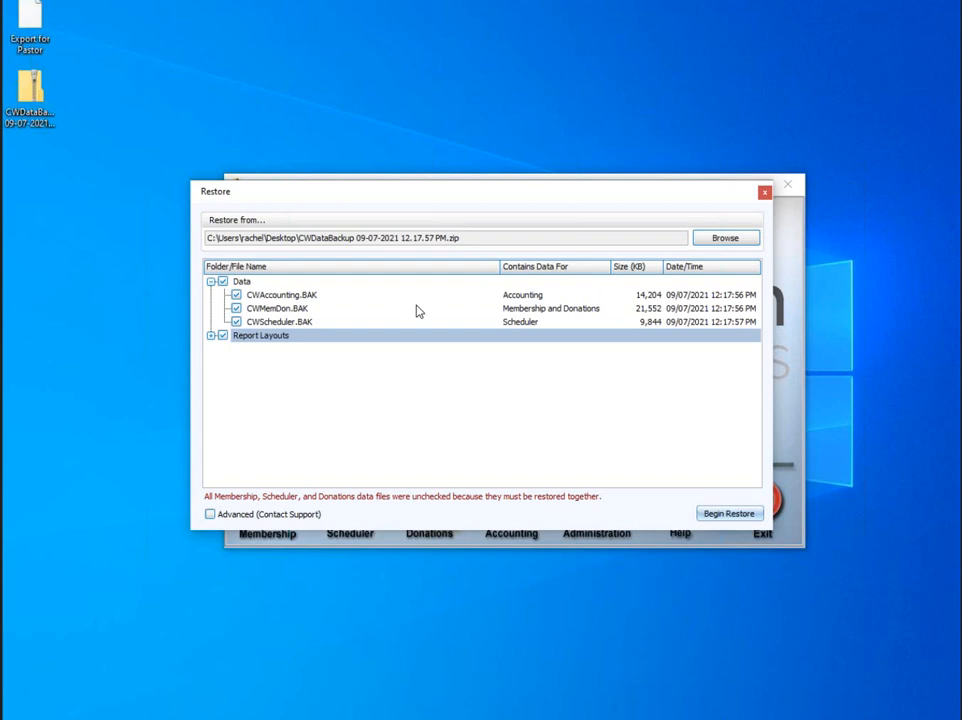
left_click(764, 191)
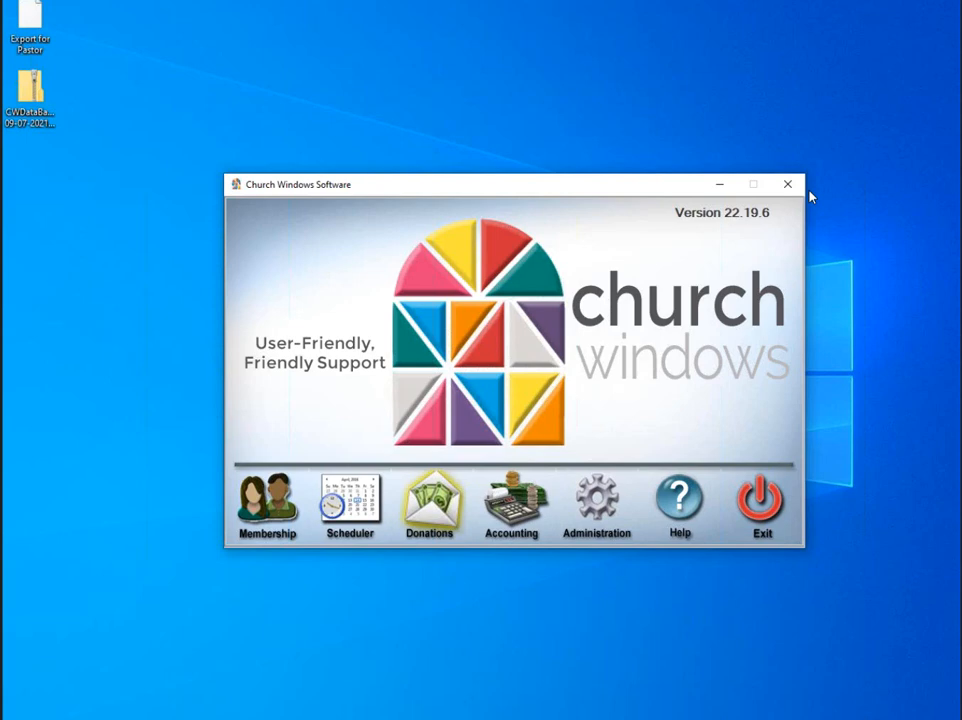
Open Donations and export the 01/01/2021 thru 12/31/2021 transfers to Accounting as a file on the Desktop.
left_click(433, 508)
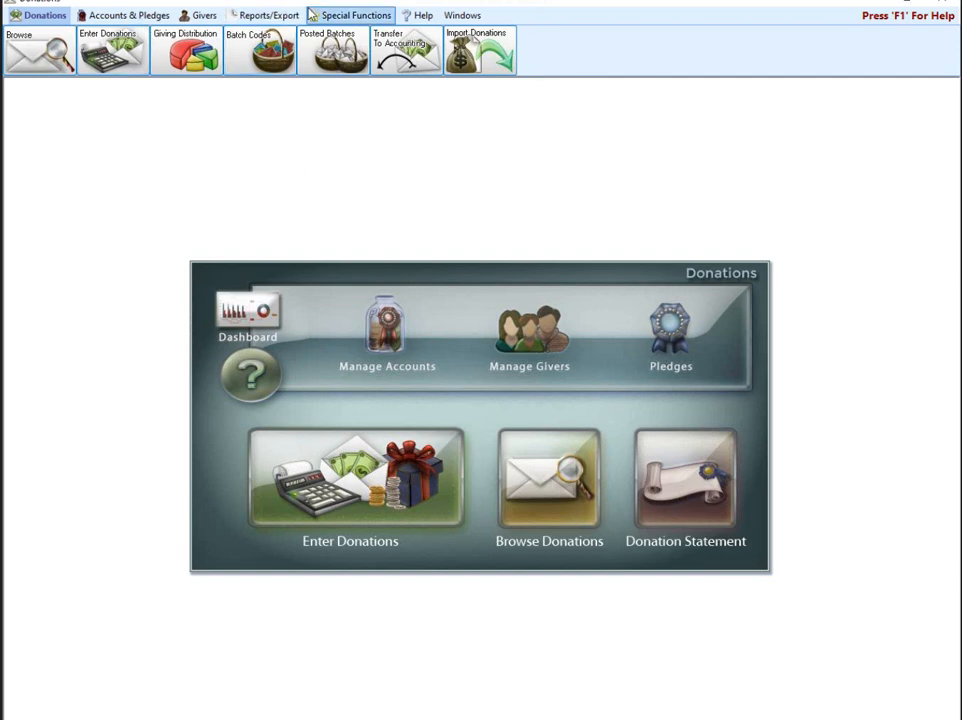
left_click(421, 52)
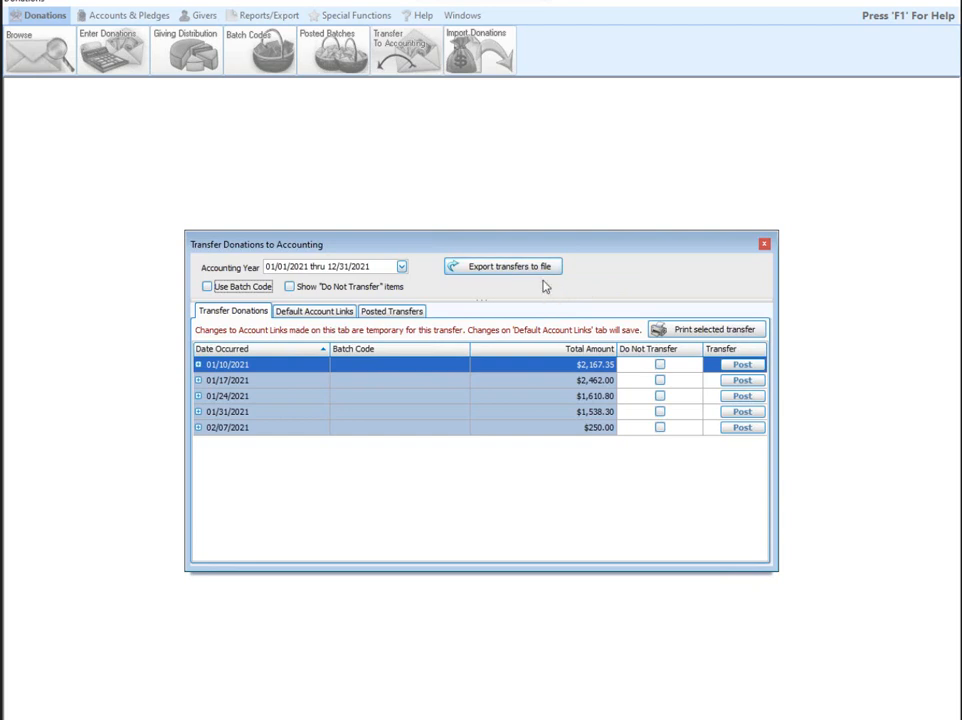
left_click(545, 266)
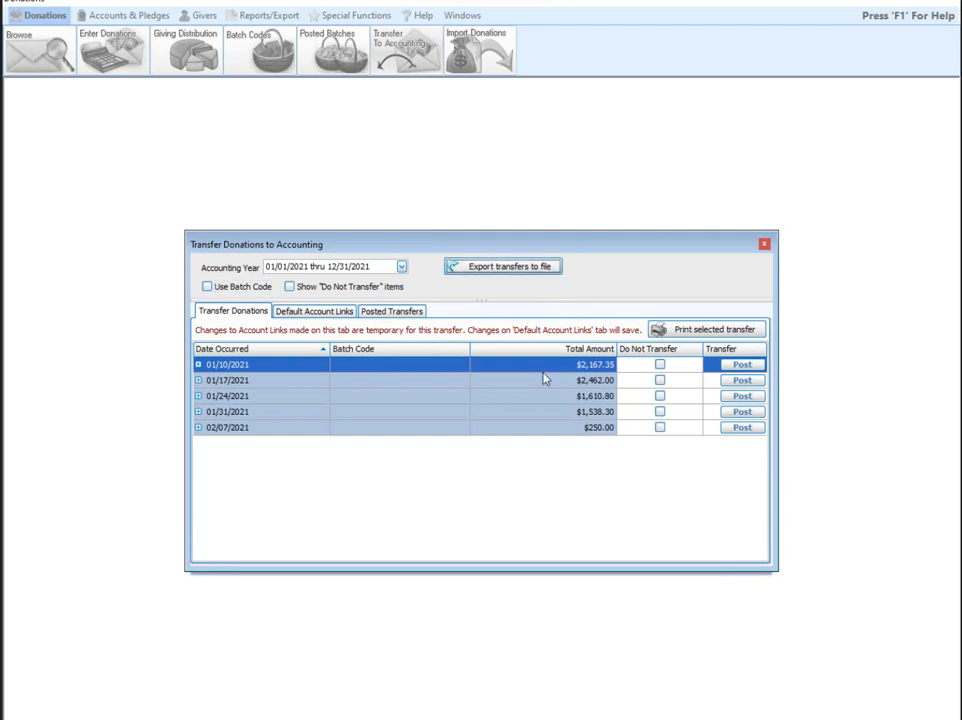
left_click(517, 271)
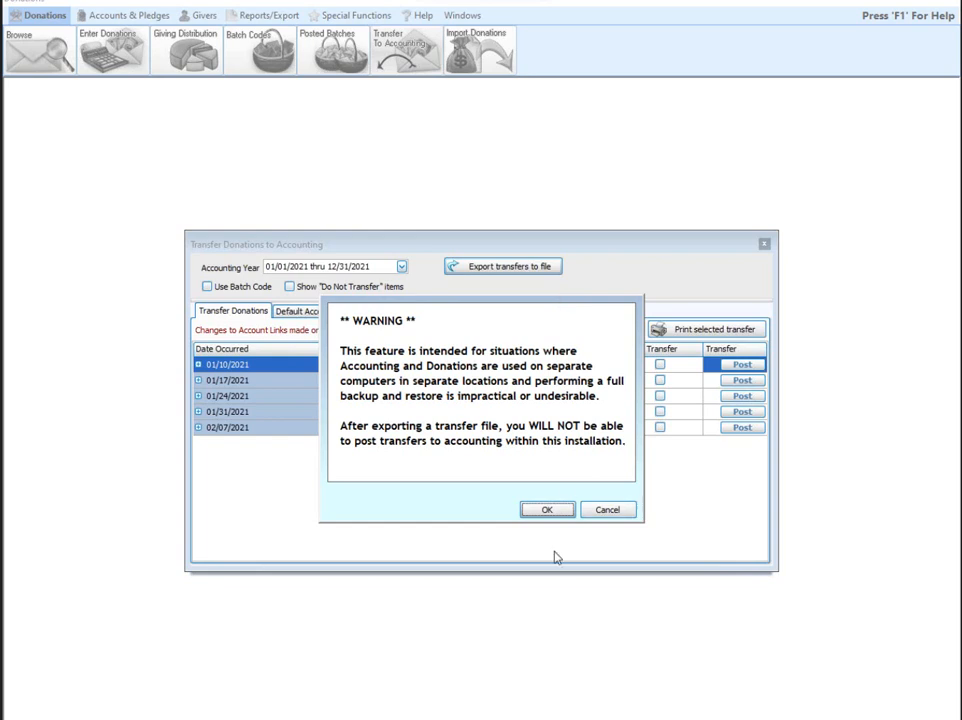
left_click(558, 509)
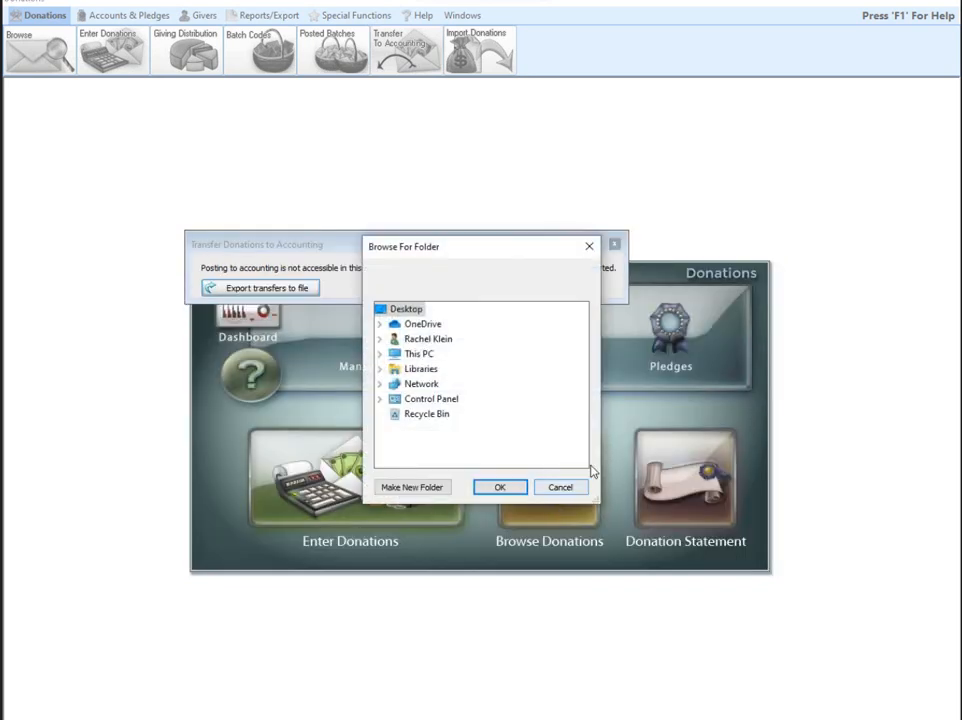
left_click(500, 488)
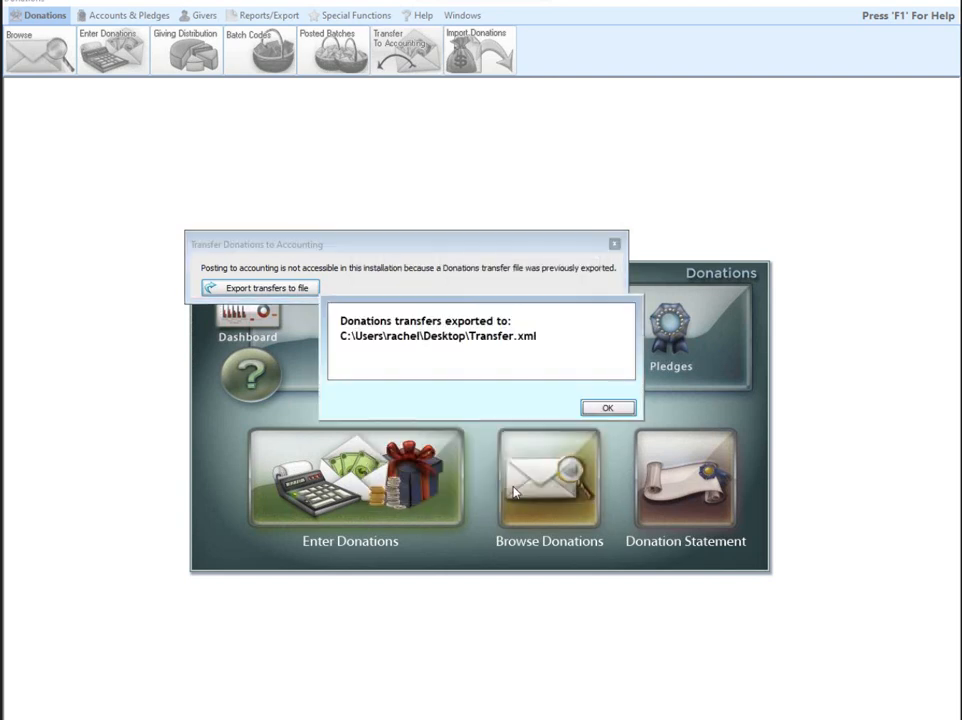
left_click(606, 409)
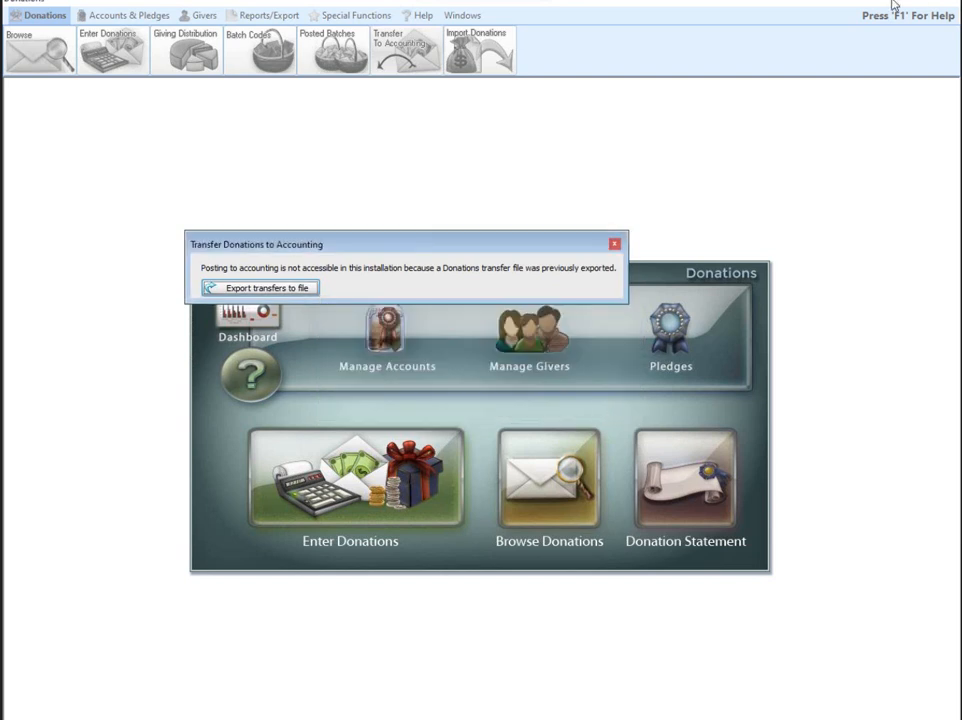
Show the Windows desktop and move the exported Transfer file one slot further down.
left_click(800, 125)
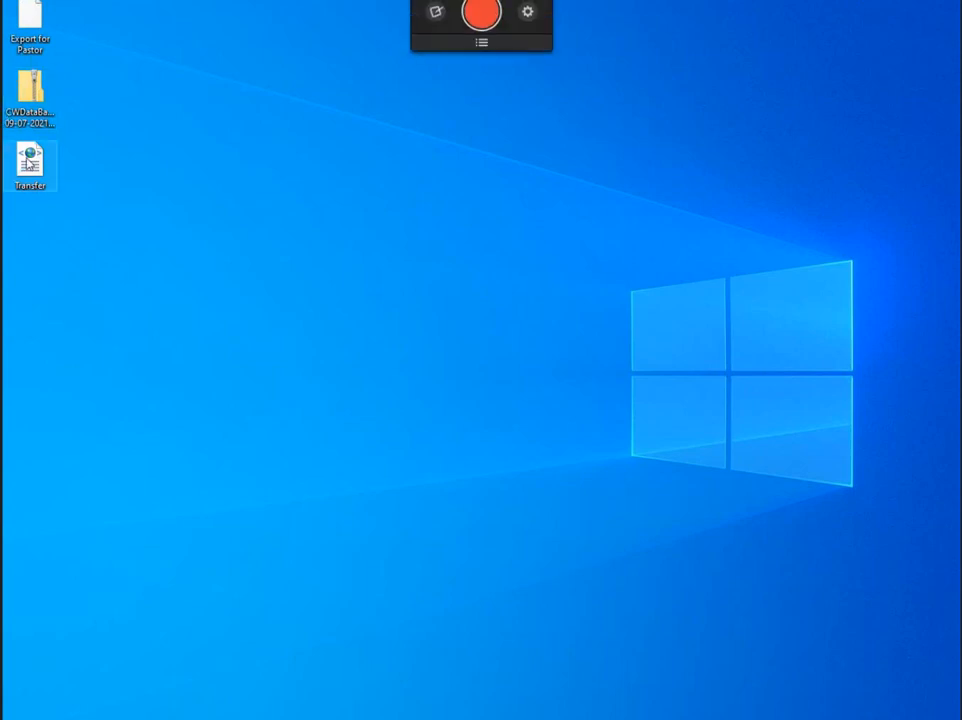
left_click_drag(45, 190, 61, 263)
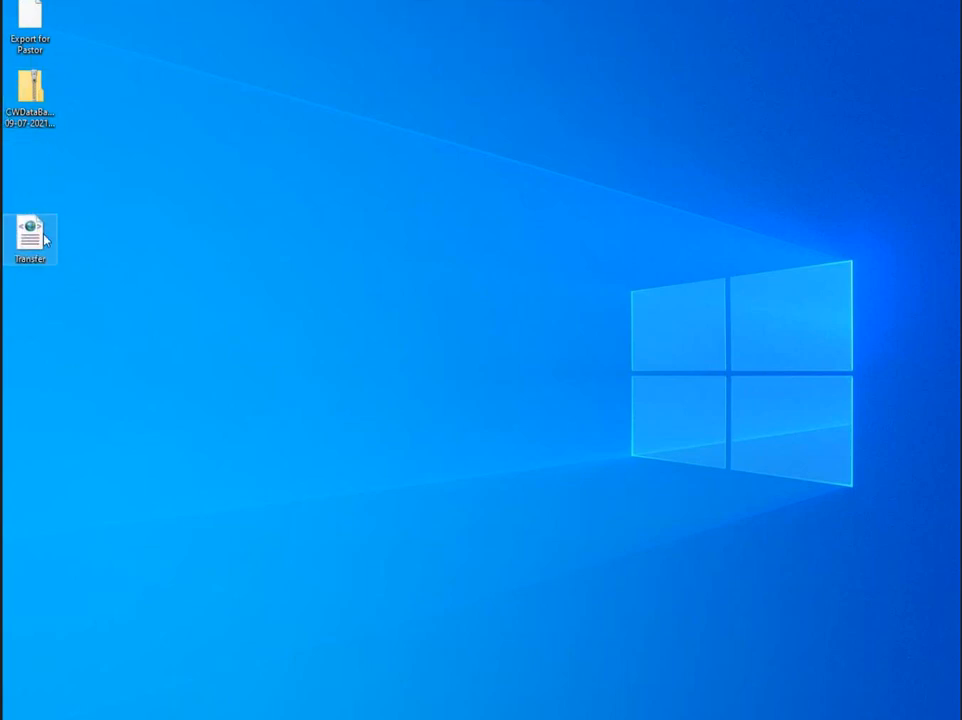